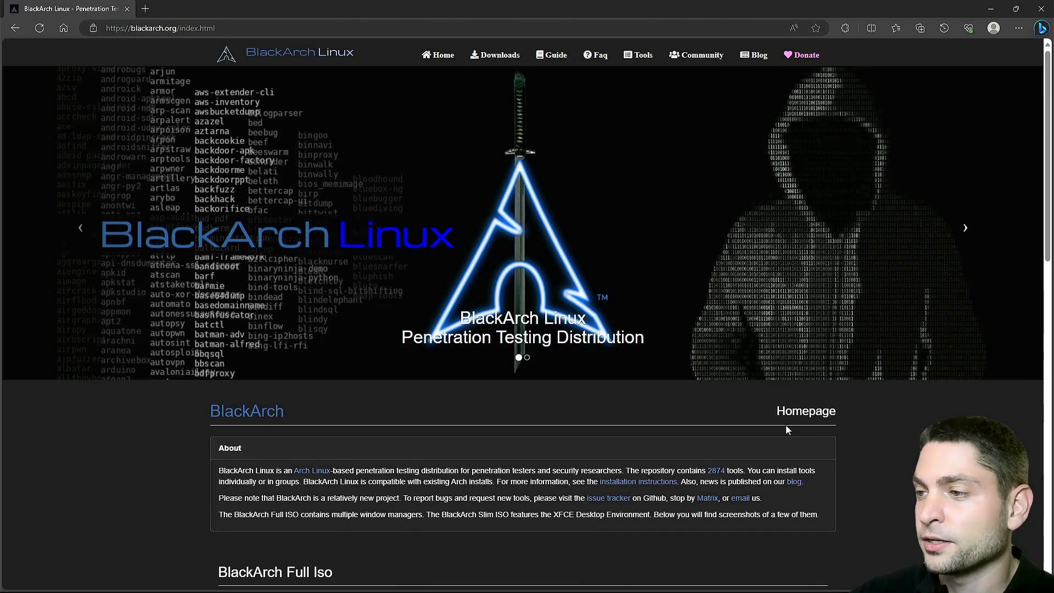
pyautogui.click(639, 55)
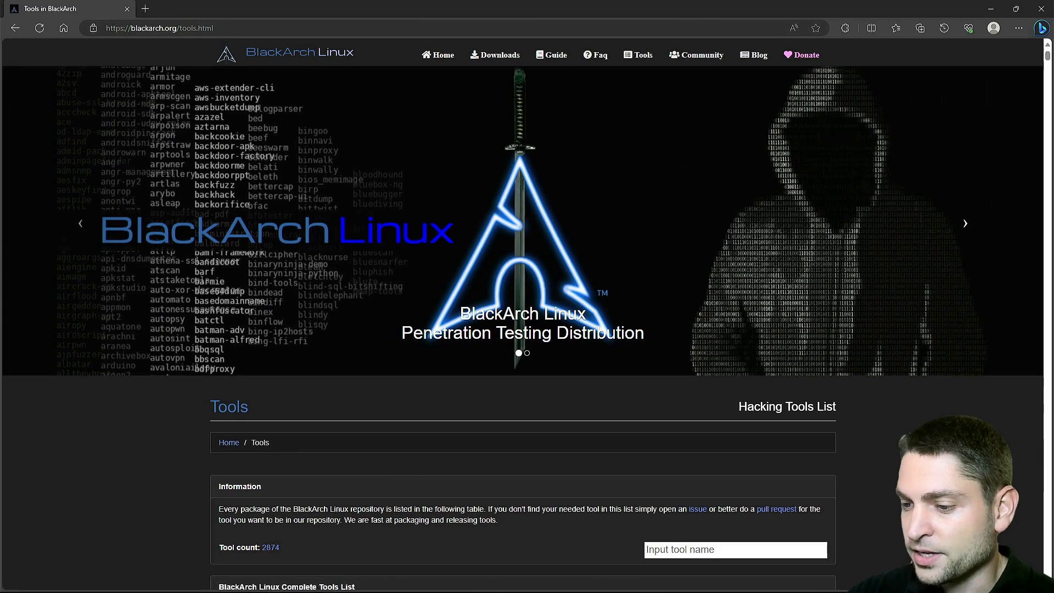
pyautogui.scroll(-7, 505, 251)
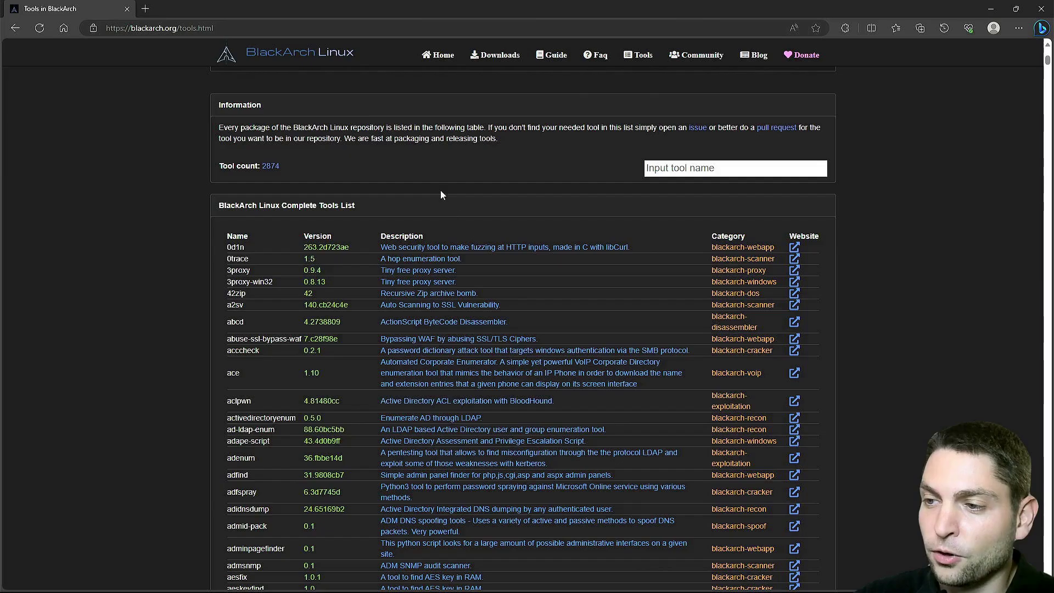
pyautogui.moveTo(293, 128); pyautogui.dragTo(387, 127)
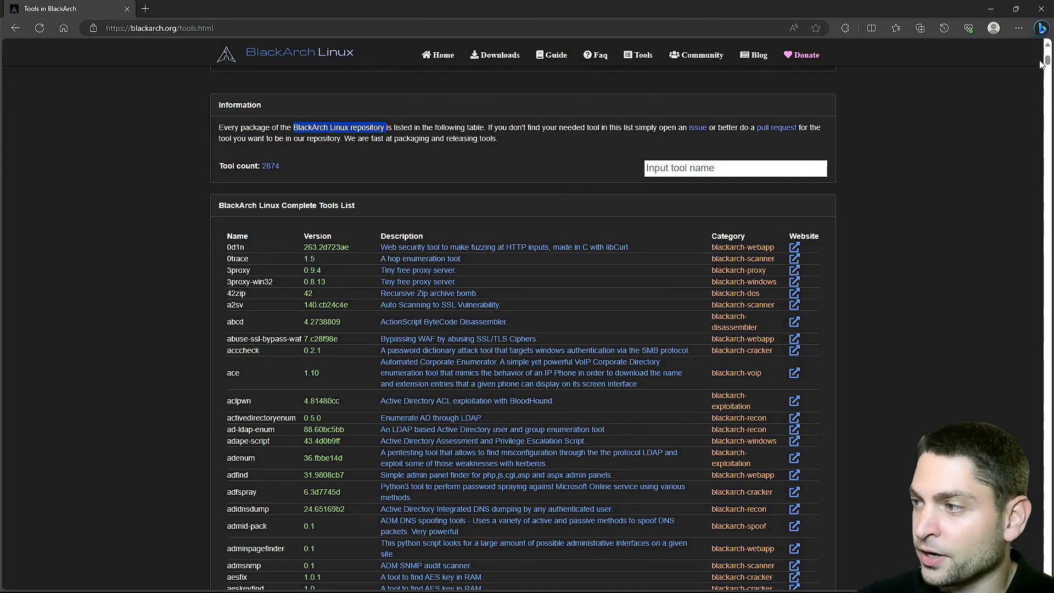
pyautogui.moveTo(1048, 65); pyautogui.dragTo(824, 165)
pyautogui.click(722, 169)
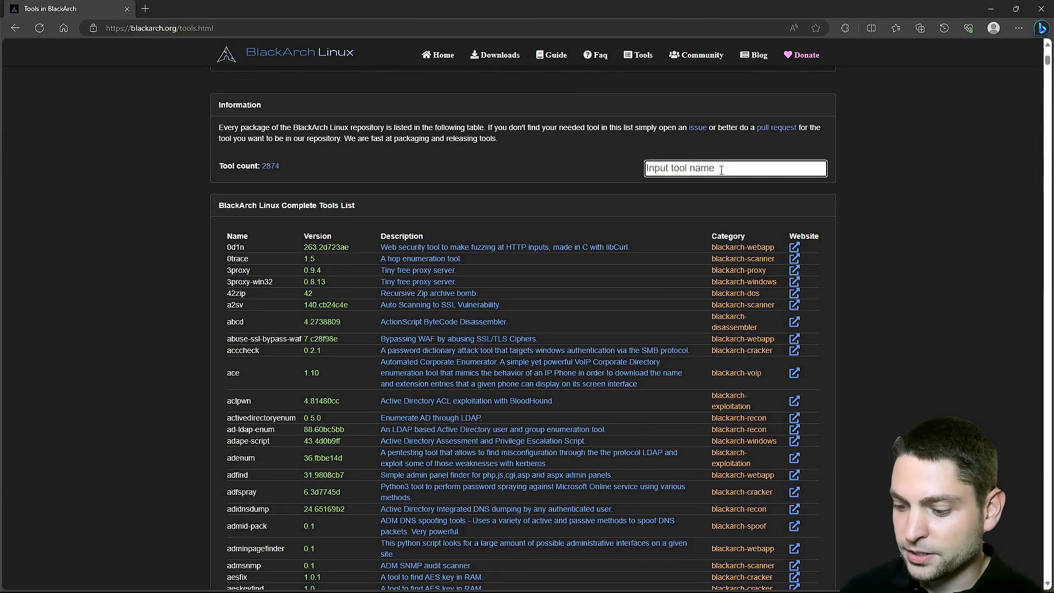
pyautogui.write('tor-b')
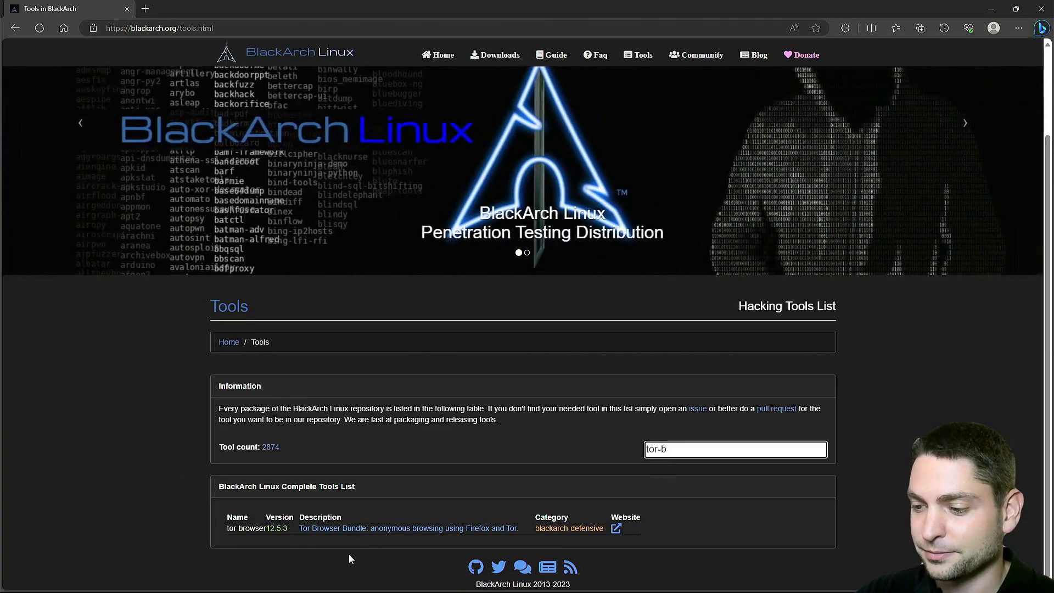
pyautogui.click(438, 55)
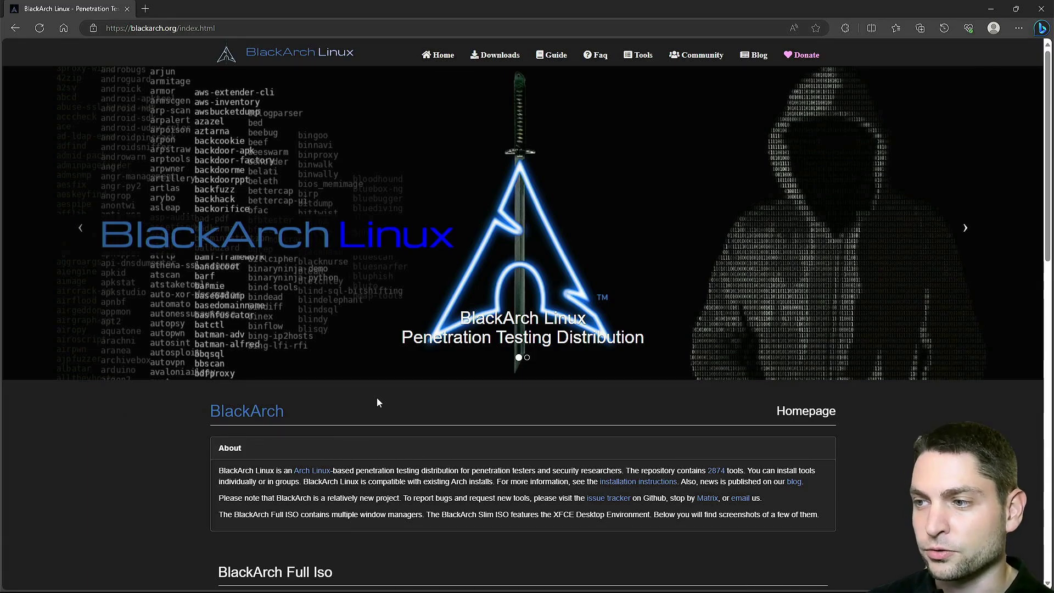
# - Go to the BlackArch Downloads page and highlight its warning against installing the Full ISO
pyautogui.click(495, 55)
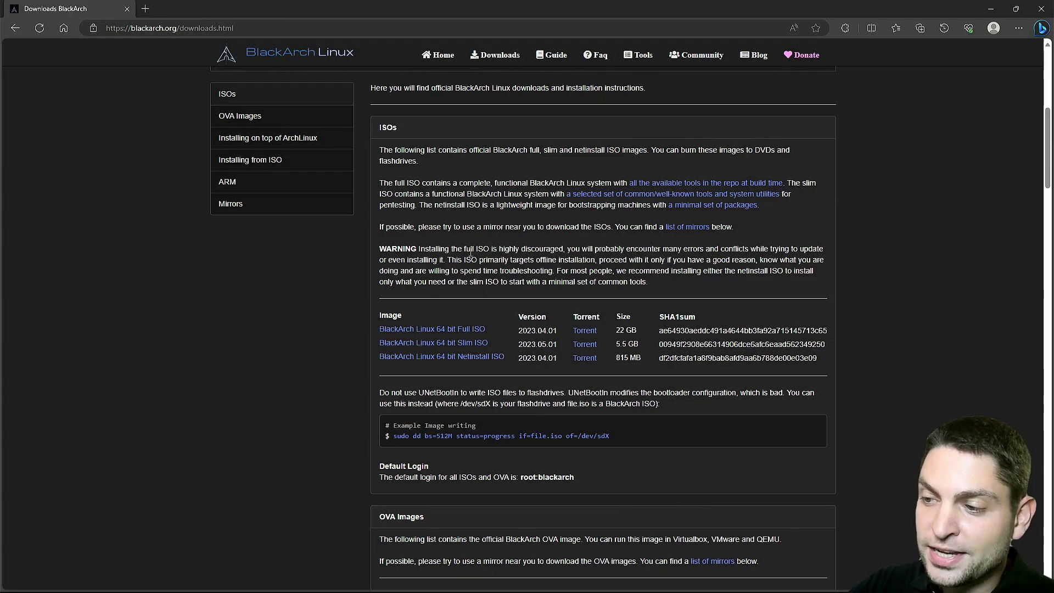
pyautogui.moveTo(477, 250); pyautogui.dragTo(710, 250)
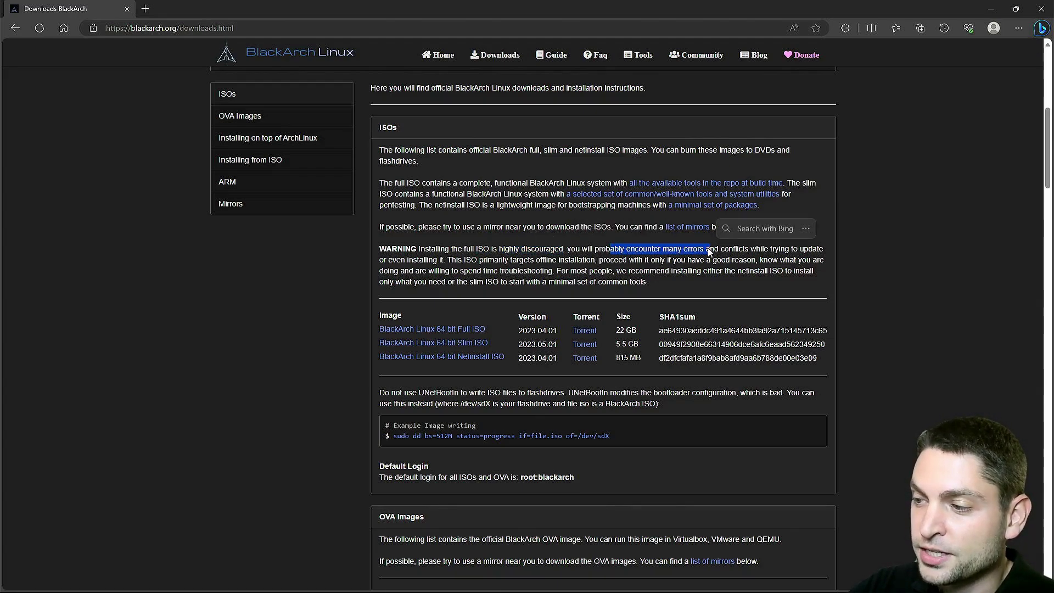
pyautogui.click(509, 343)
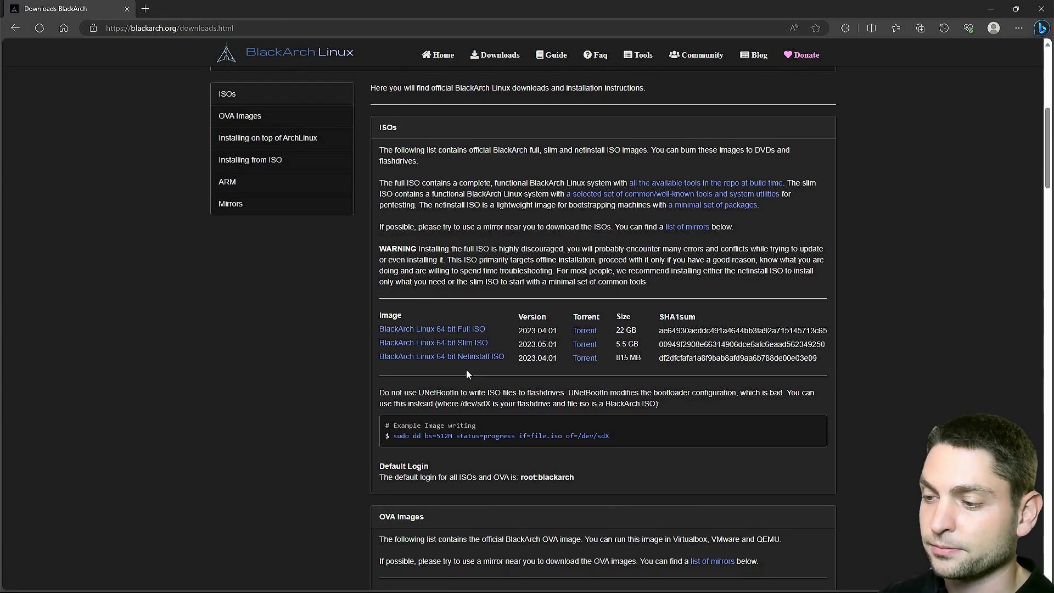
pyautogui.scroll(-3, 474, 371)
pyautogui.scroll(-6, 476, 372)
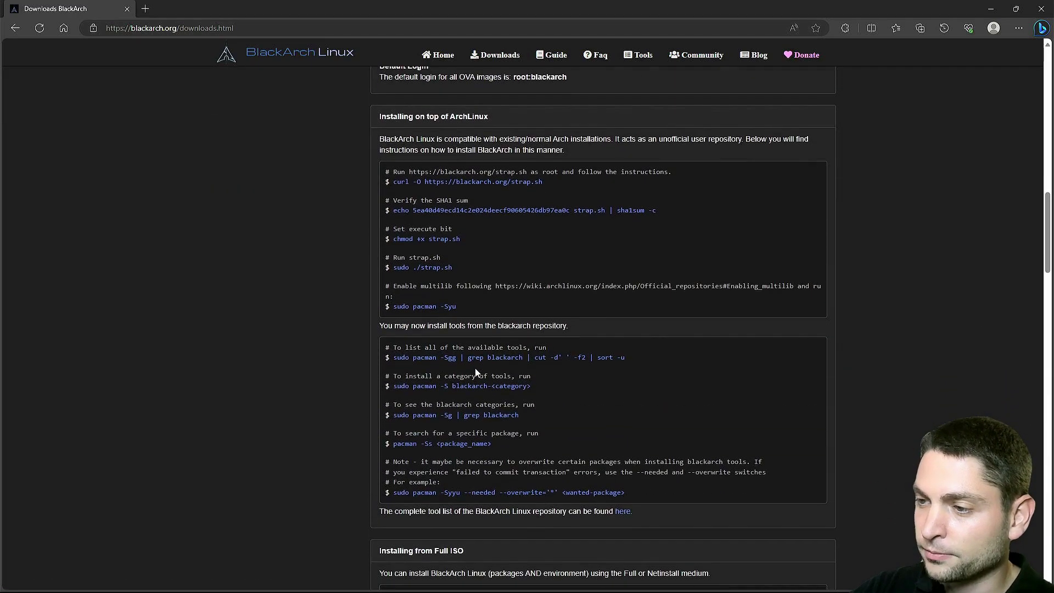
pyautogui.moveTo(497, 141); pyautogui.dragTo(616, 142)
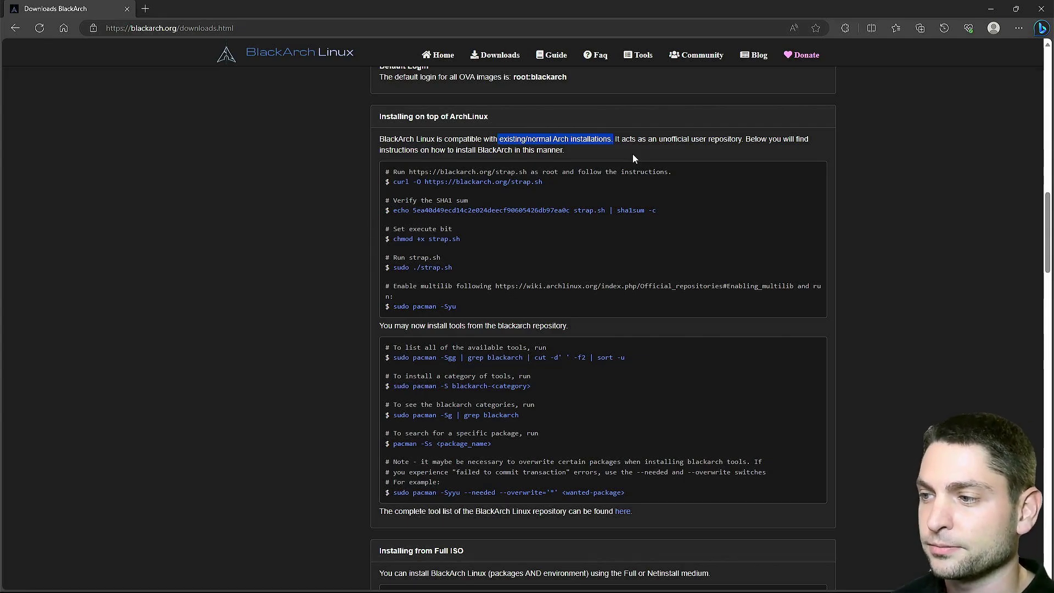
pyautogui.scroll(-3, 635, 158)
pyautogui.scroll(-5, 634, 157)
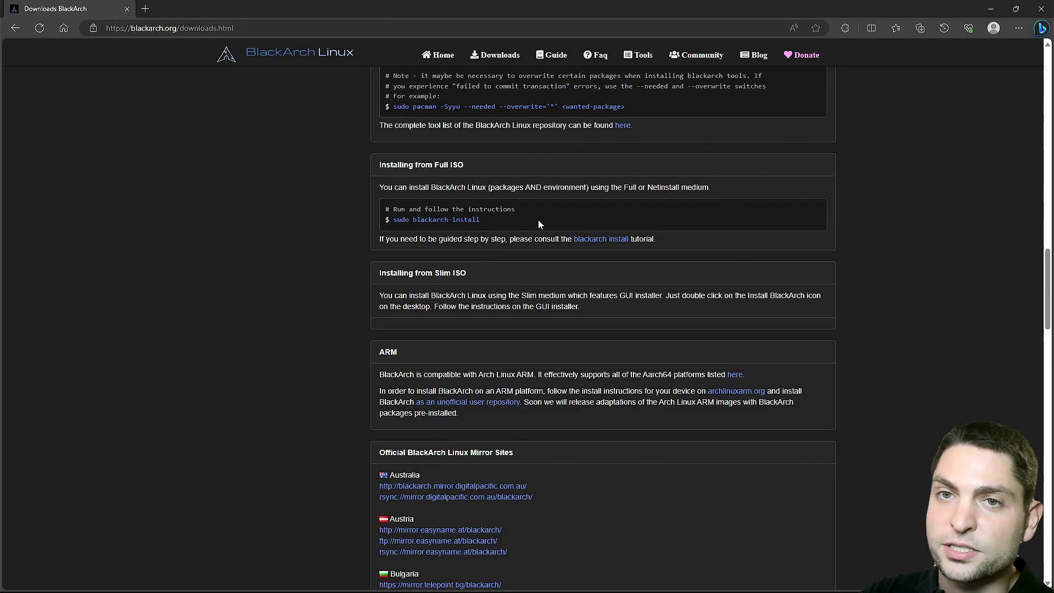
pyautogui.hotkey('alt', 'Left')
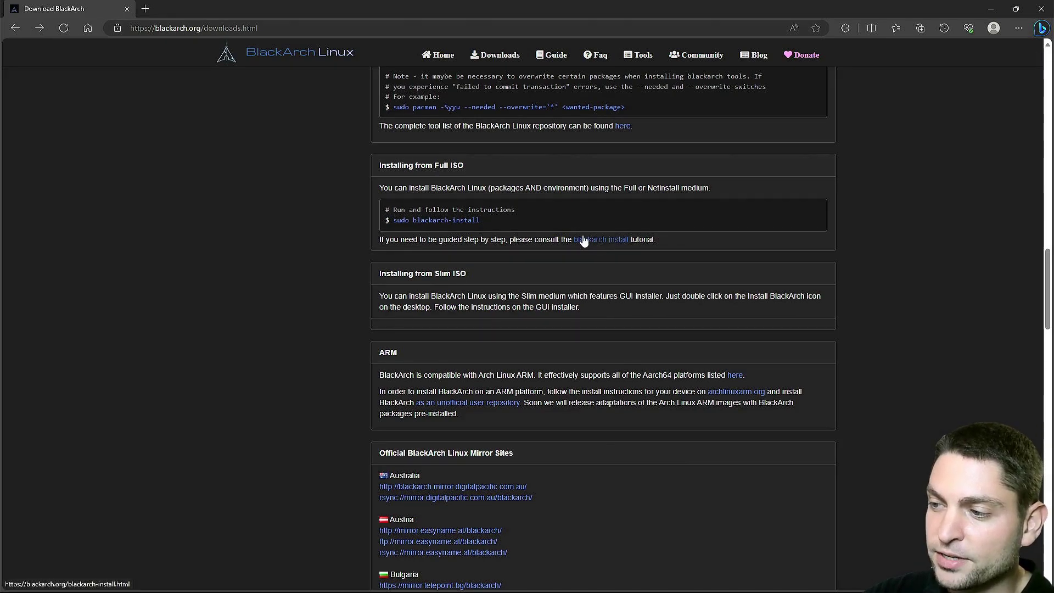
pyautogui.click(624, 242)
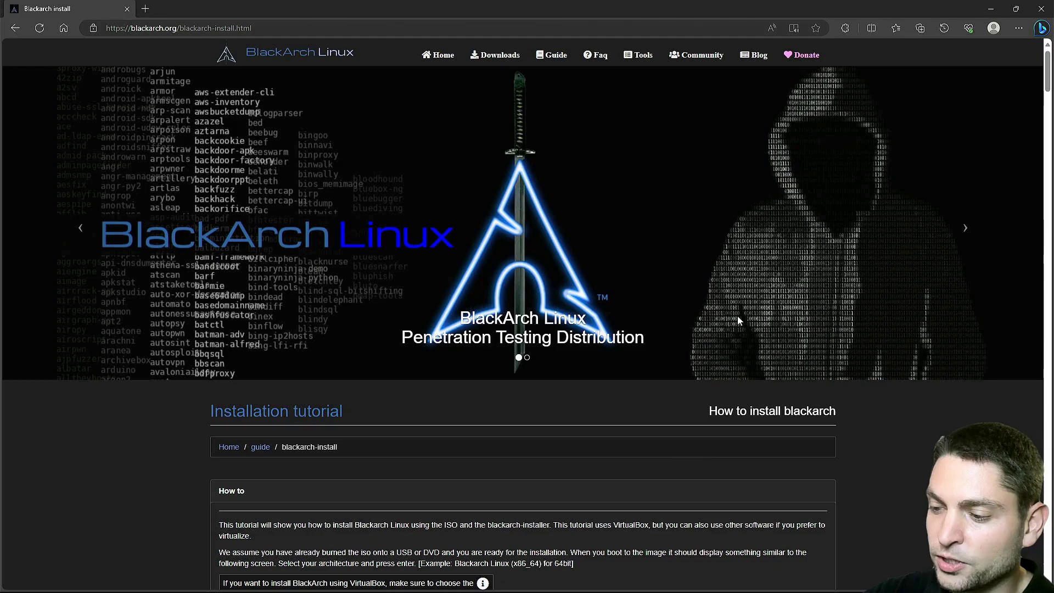
pyautogui.scroll(-5, 739, 320)
pyautogui.scroll(-4, 739, 321)
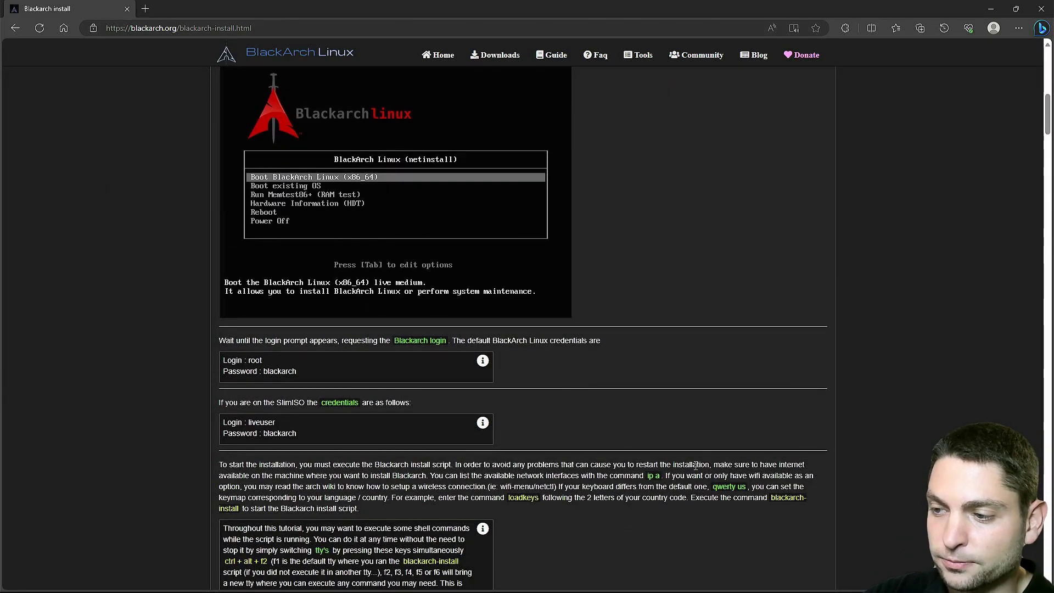
pyautogui.click(16, 29)
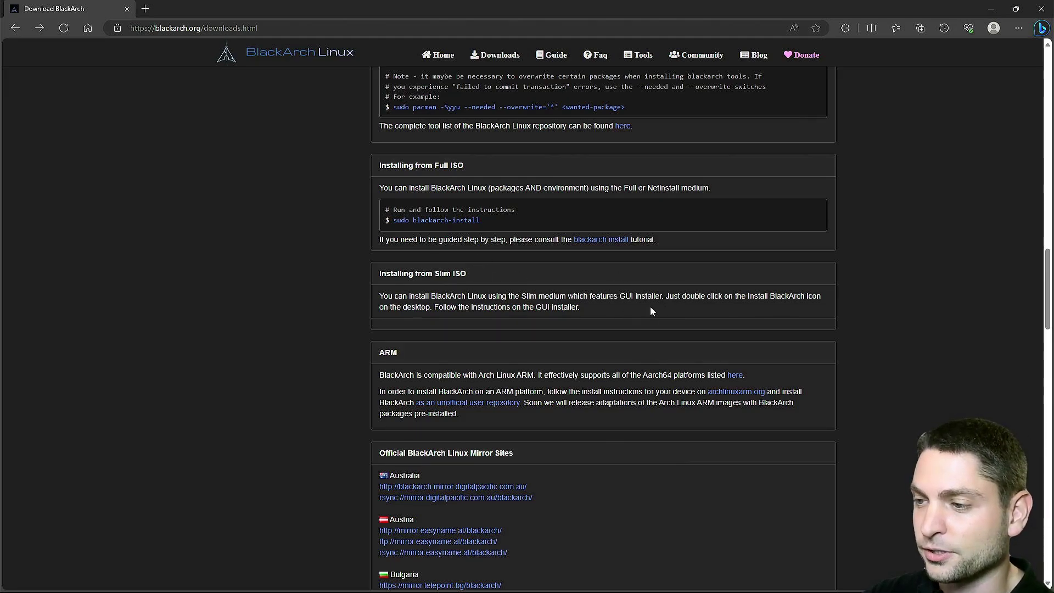
# - Download the BlackArch Linux 64 bit Slim ISO and view it in File Explorer
pyautogui.scroll(10, 651, 312)
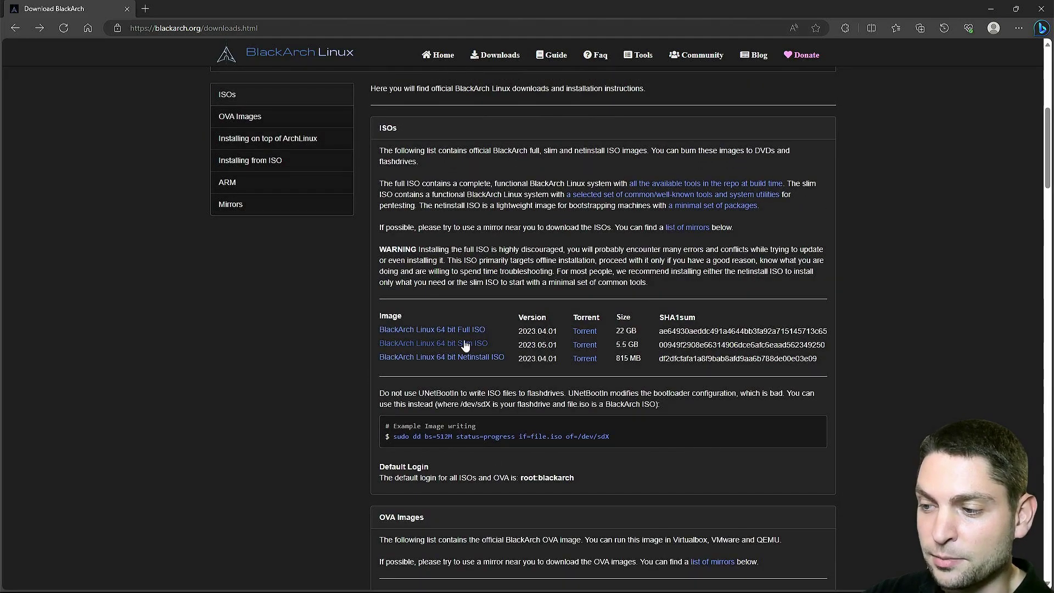
pyautogui.click(456, 343)
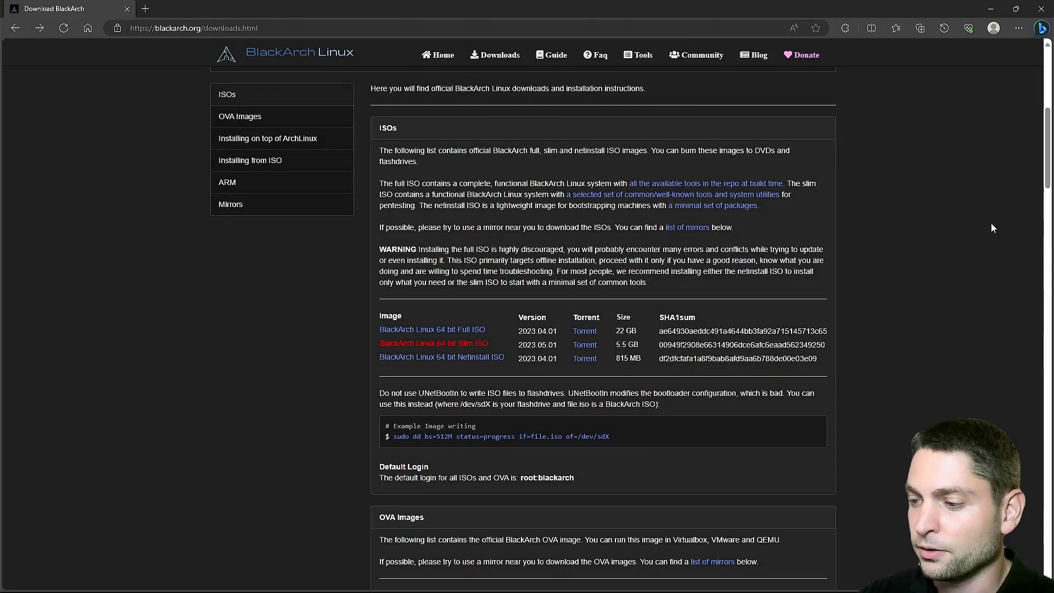
pyautogui.press('super+e')
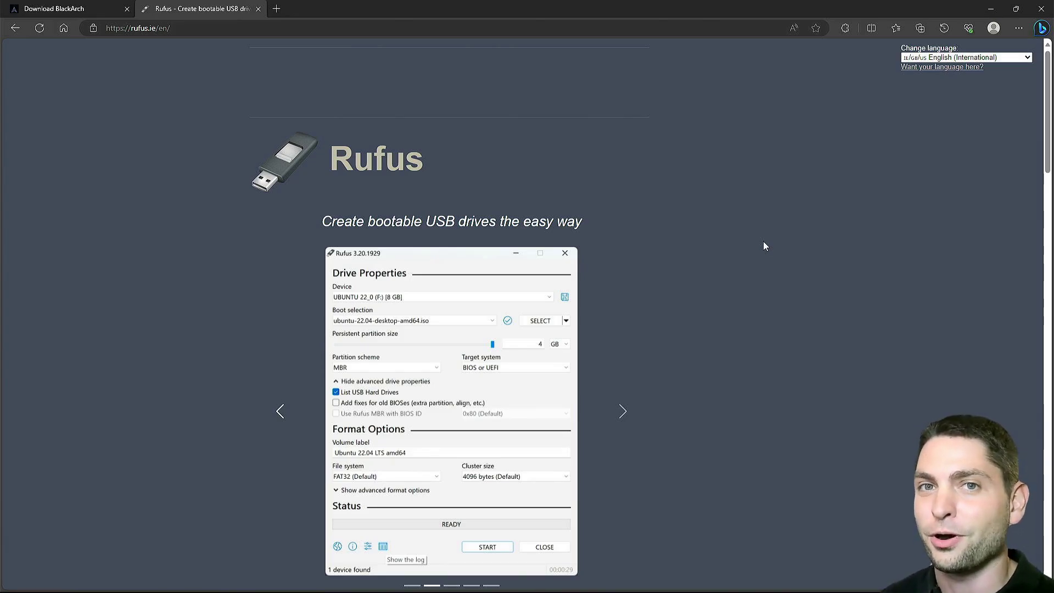
# - Download rufus-4.2.exe and launch it from the Downloads flyout
pyautogui.scroll(-10, 764, 243)
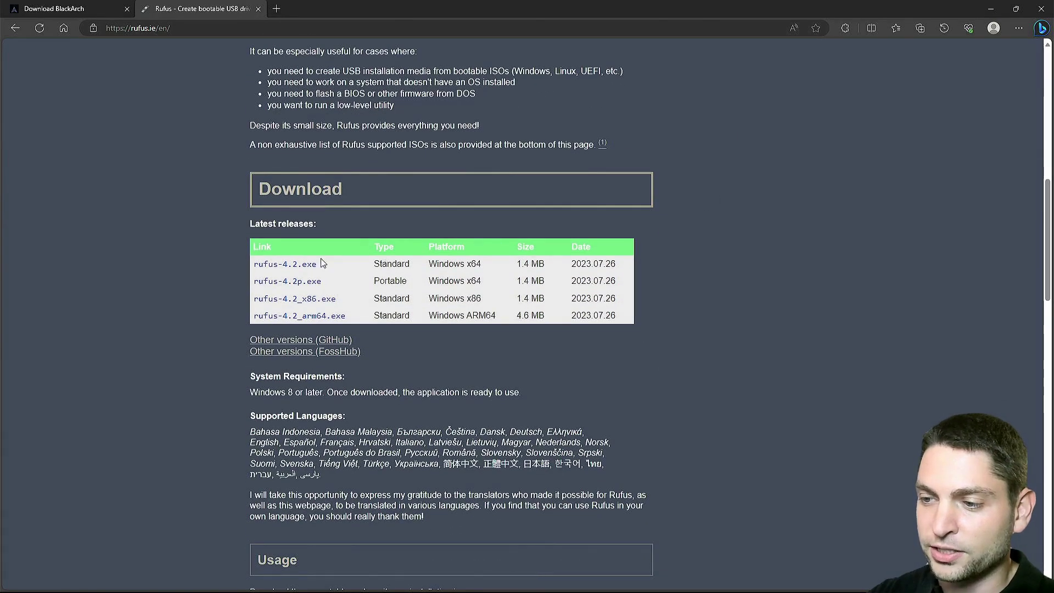
pyautogui.click(270, 265)
pyautogui.click(797, 71)
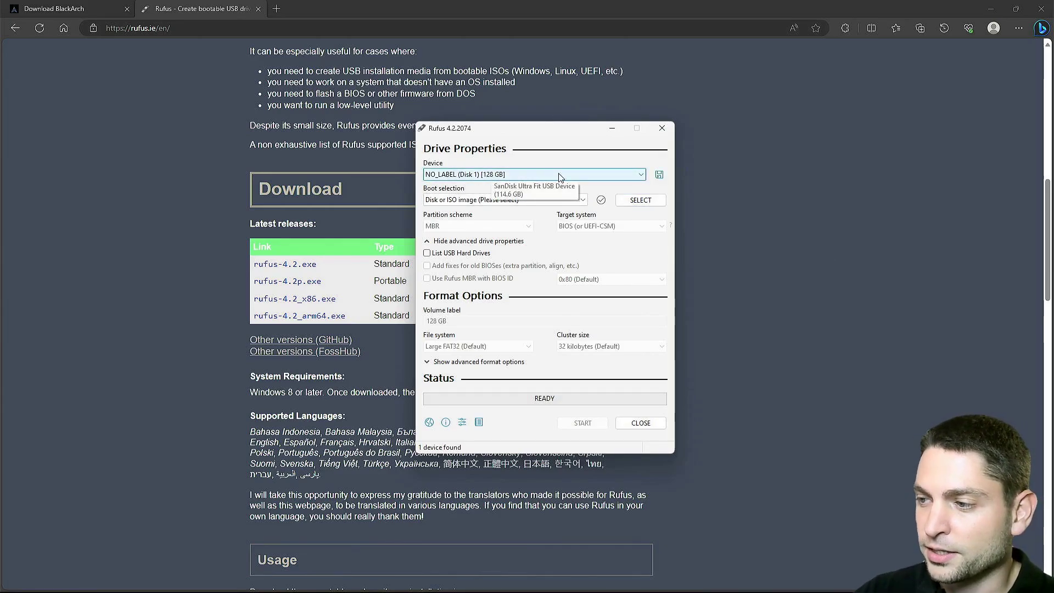
# - Select blackarch-linux-slim-2023.05.01-x86_64.iso as the Rufus boot image
pyautogui.click(640, 199)
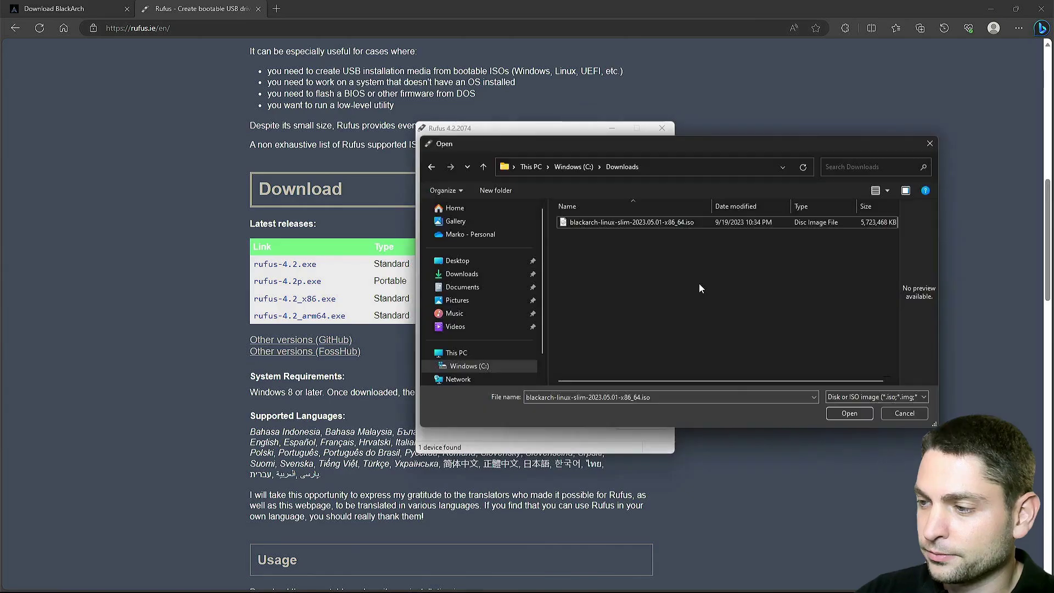
pyautogui.click(615, 225)
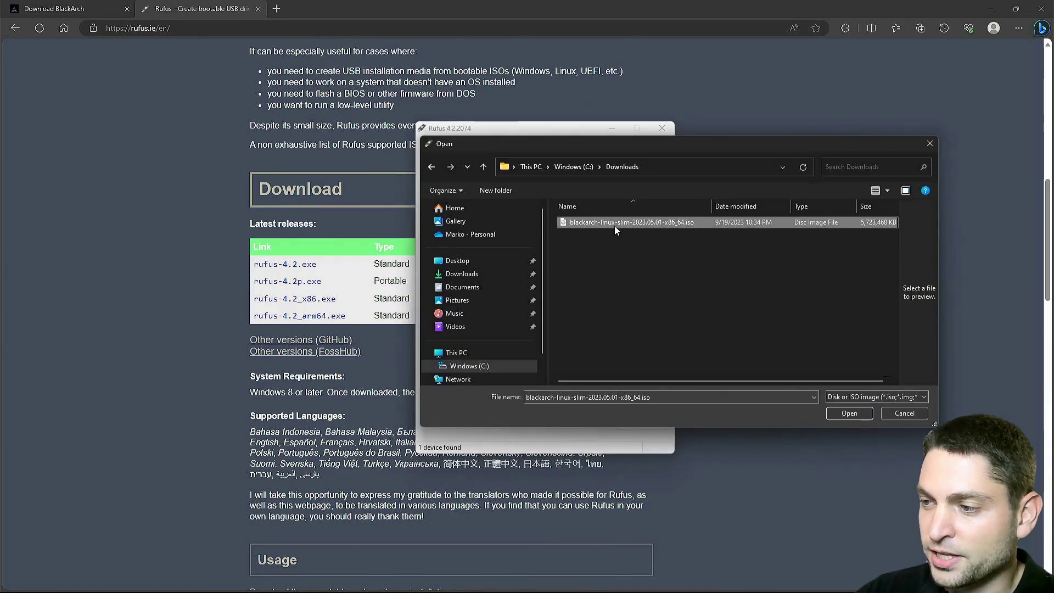
pyautogui.click(850, 413)
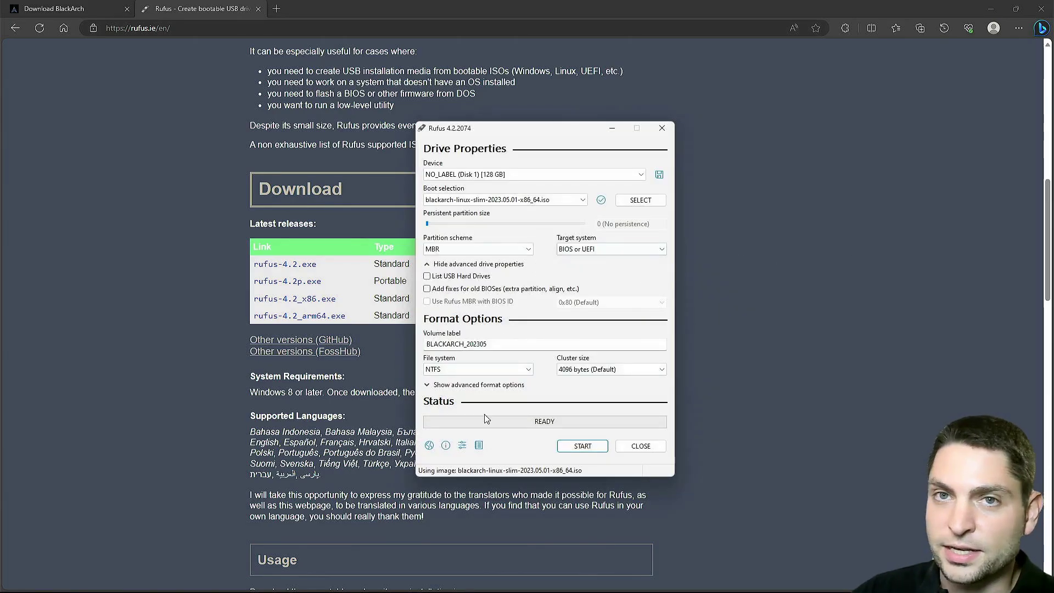
# - Write the ISO to the 128 GB drive in DD Image mode, confirming the data erase
pyautogui.click(600, 452)
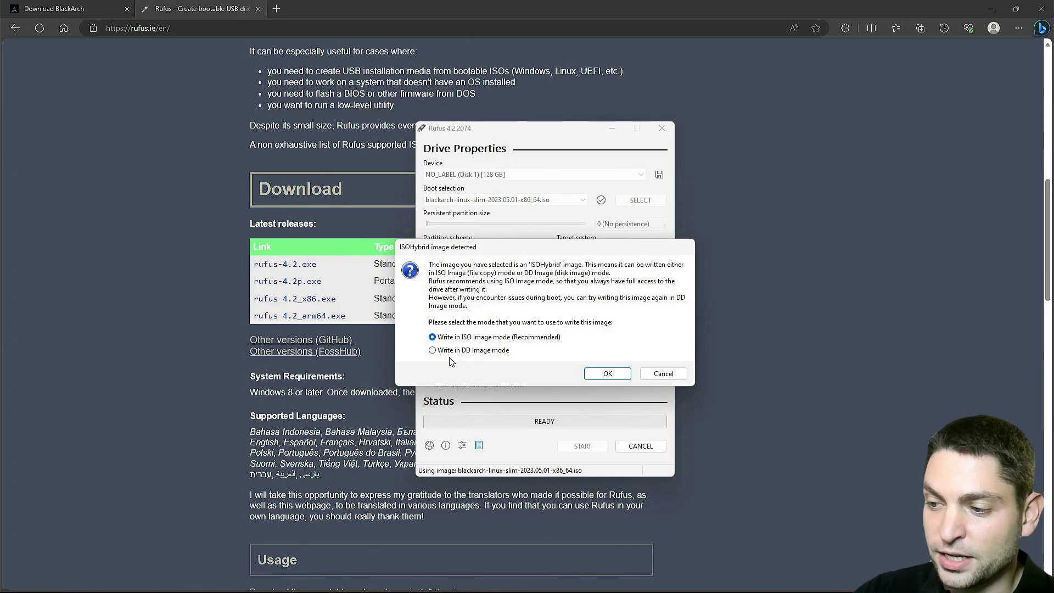
pyautogui.click(432, 350)
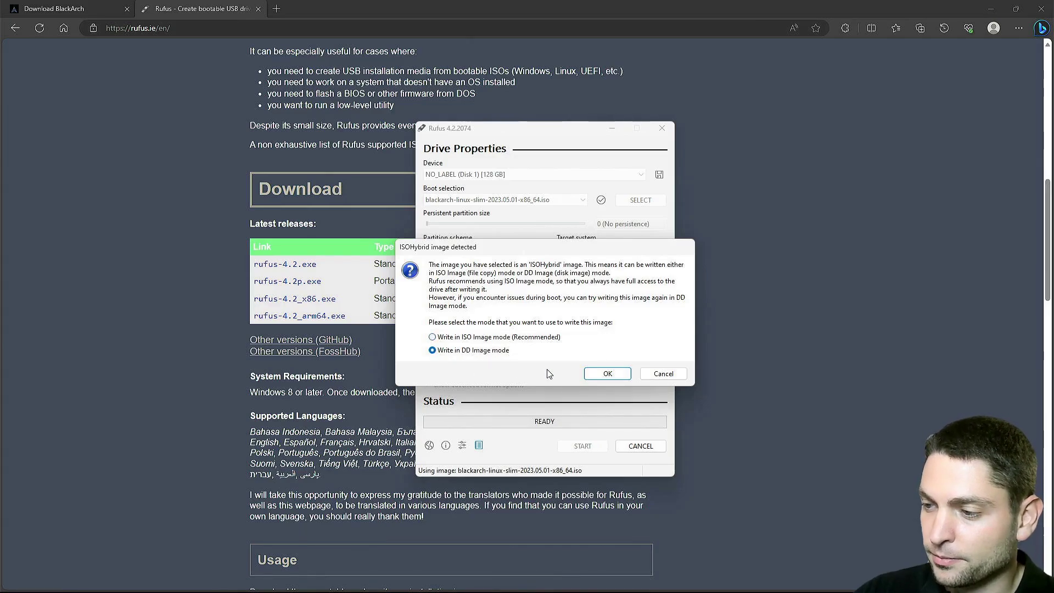
pyautogui.click(607, 374)
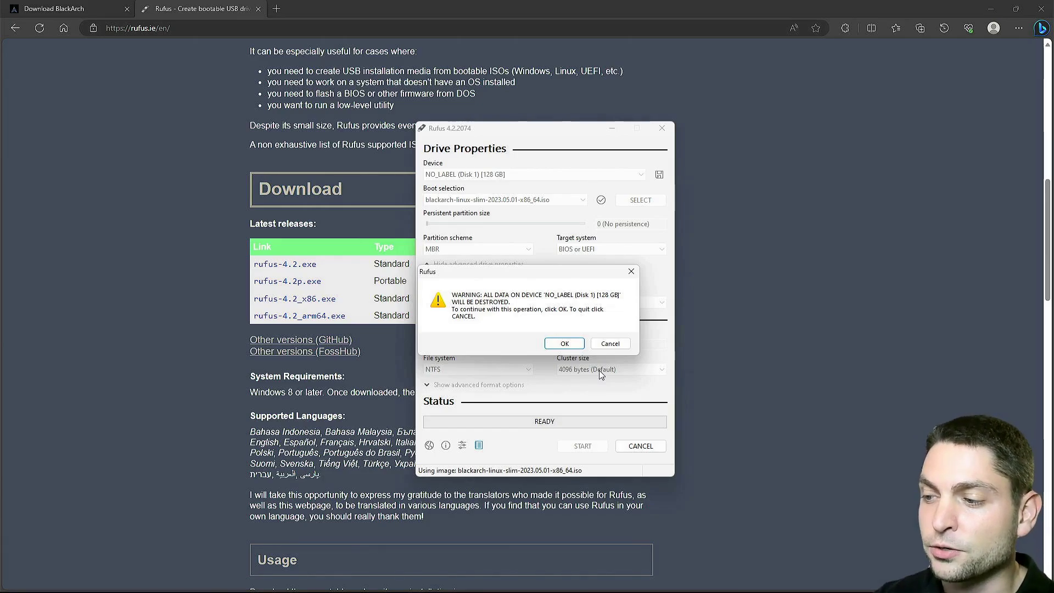
pyautogui.click(569, 344)
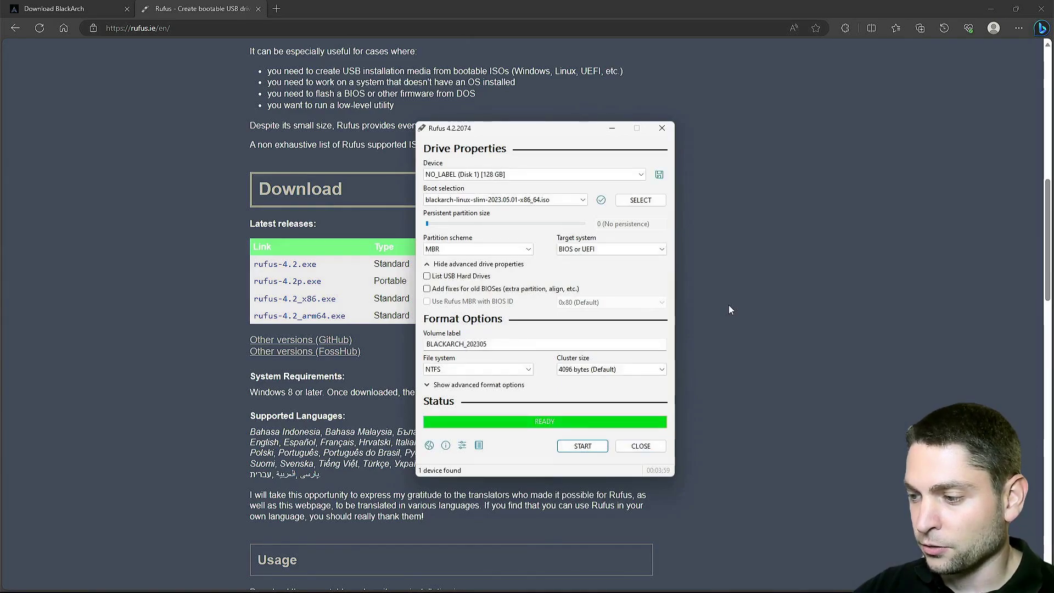
# - Close Rufus now that the bootable BlackArch USB is written
pyautogui.click(651, 447)
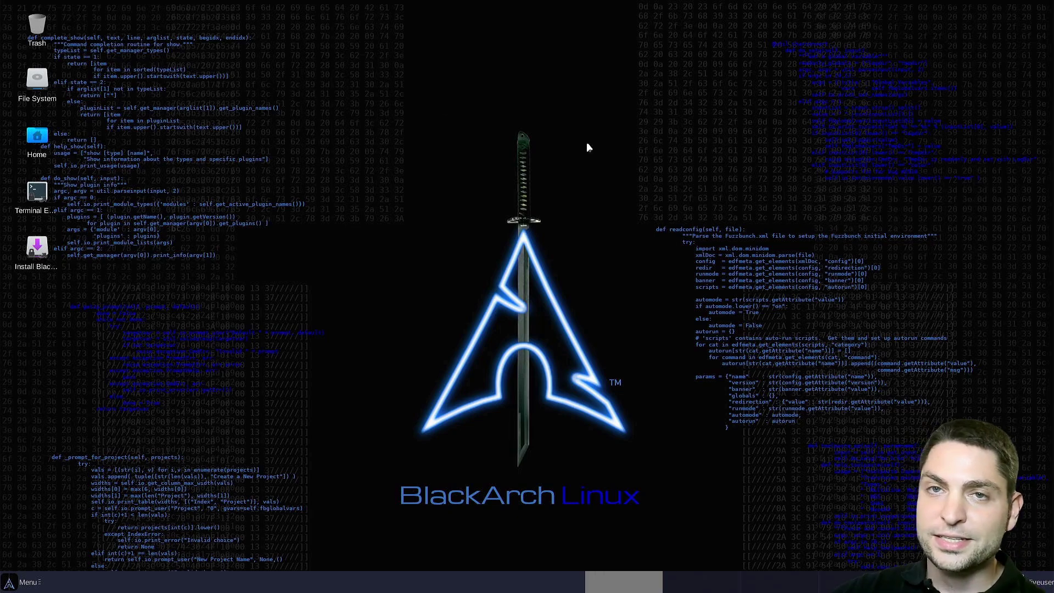
# - Start the Install BlackArch desktop shortcut and authorize it with the live user's password
pyautogui.rightClick(606, 64)
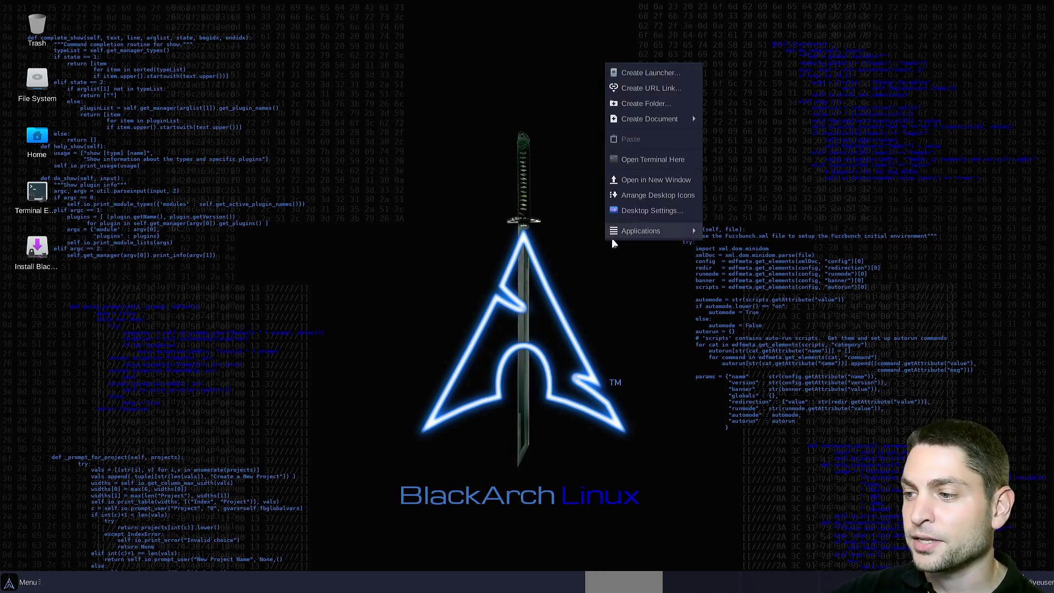
pyautogui.moveTo(630, 236)
pyautogui.moveTo(747, 341)
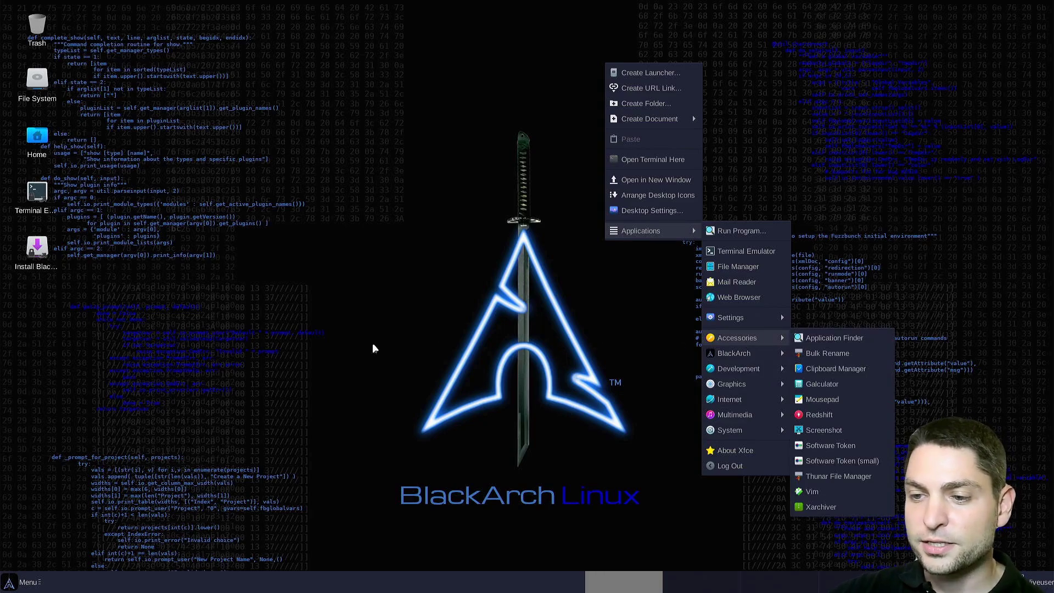
pyautogui.doubleClick(38, 262)
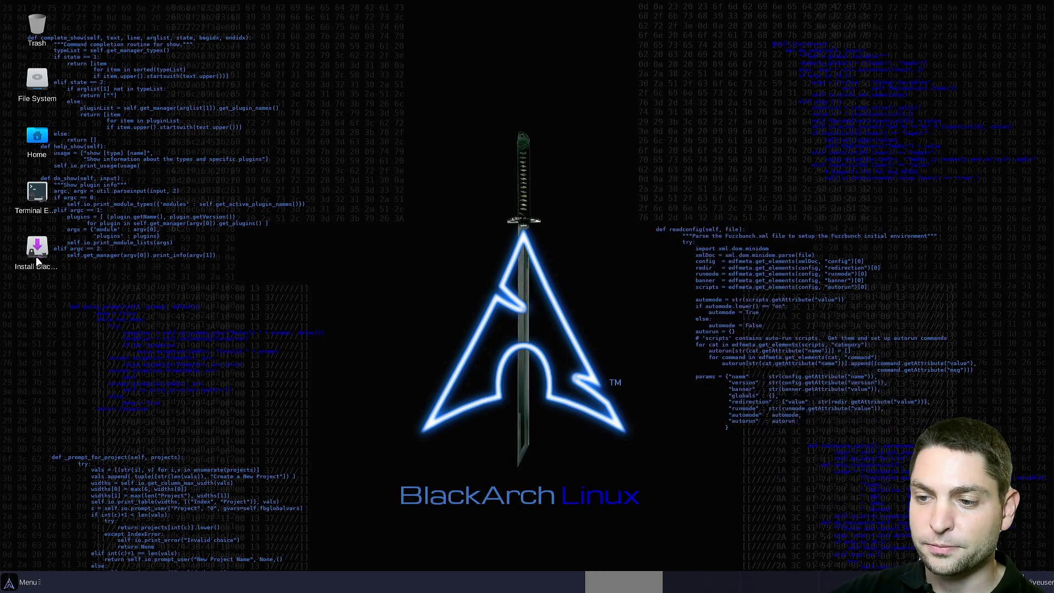
pyautogui.write('•••••••••')
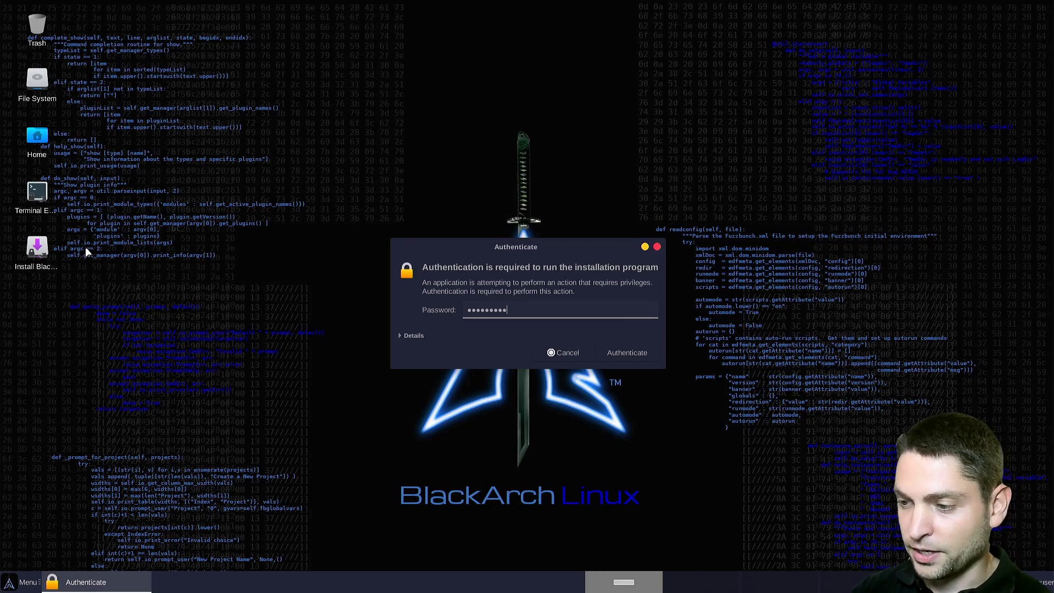
pyautogui.press('Return')
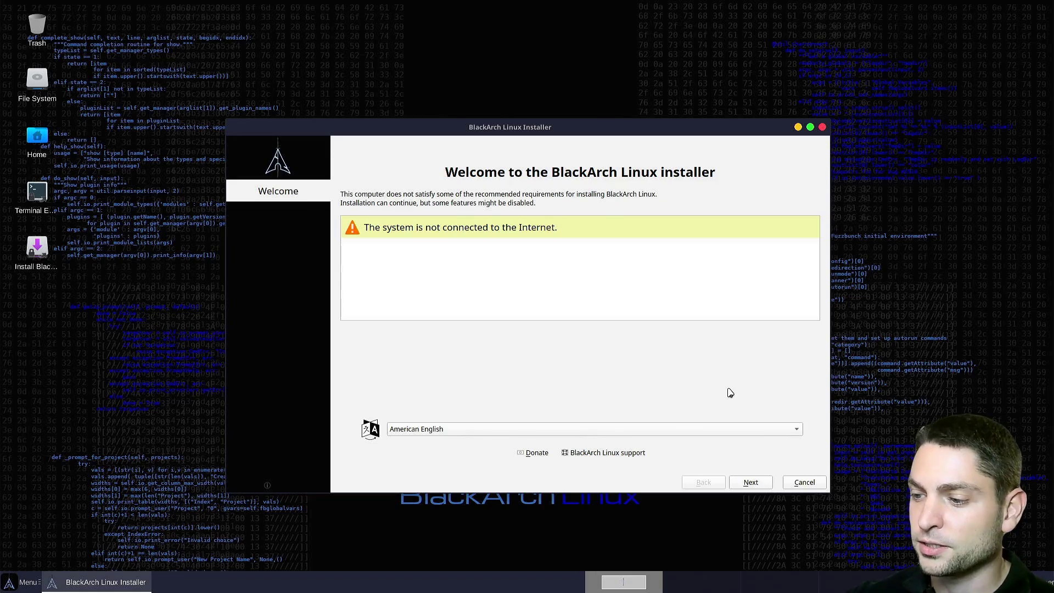
# - Accept American English, America/New York and the default keyboard layout to reach Partitions
pyautogui.click(753, 483)
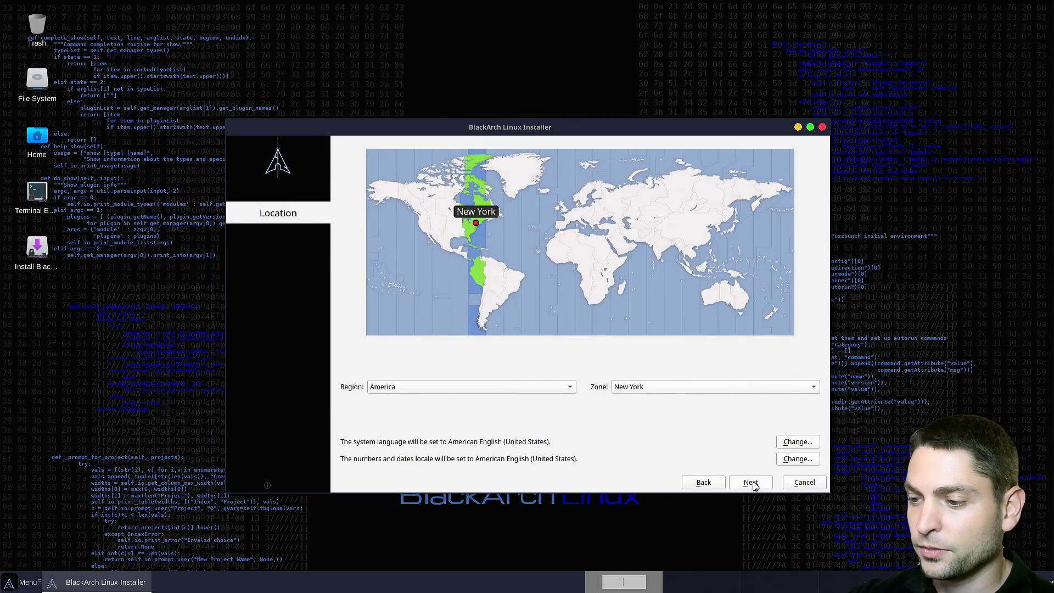
pyautogui.click(752, 483)
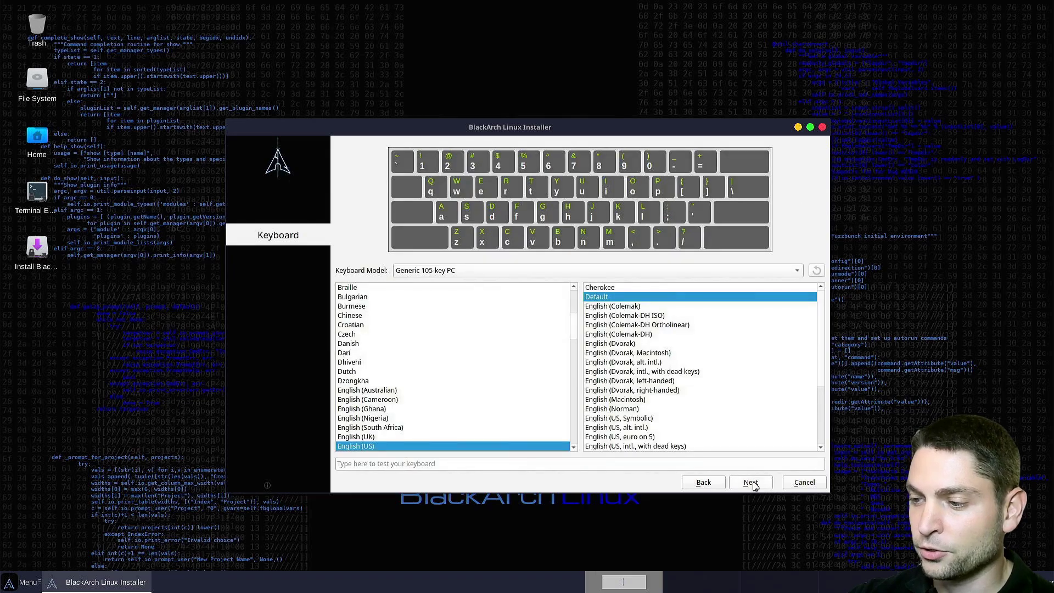
pyautogui.click(751, 483)
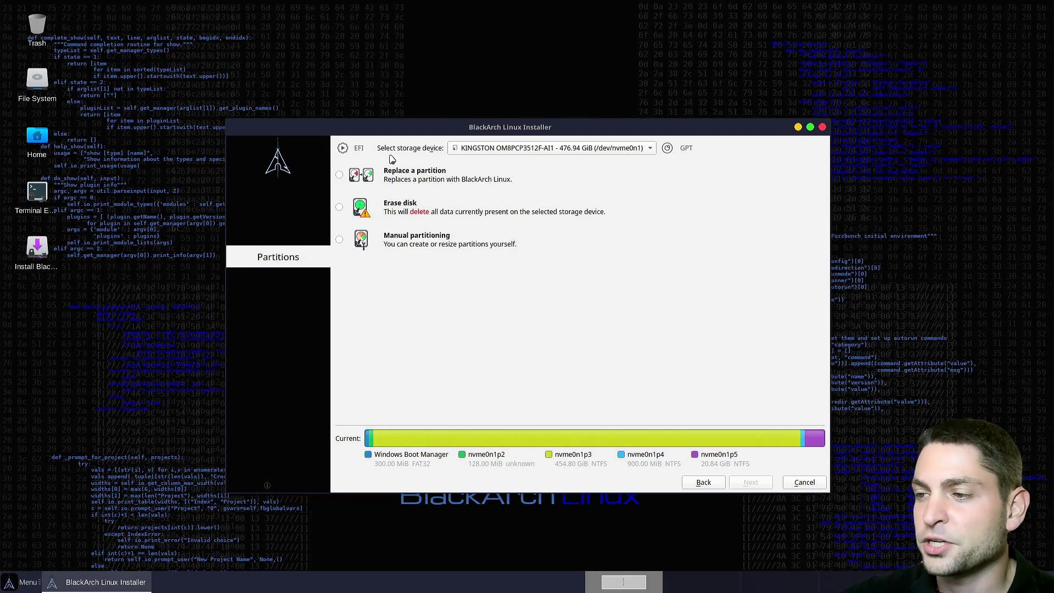
# - Target the 119.25 GiB Extreme Pro (/dev/sdb) drive with manual partitioning
pyautogui.click(650, 149)
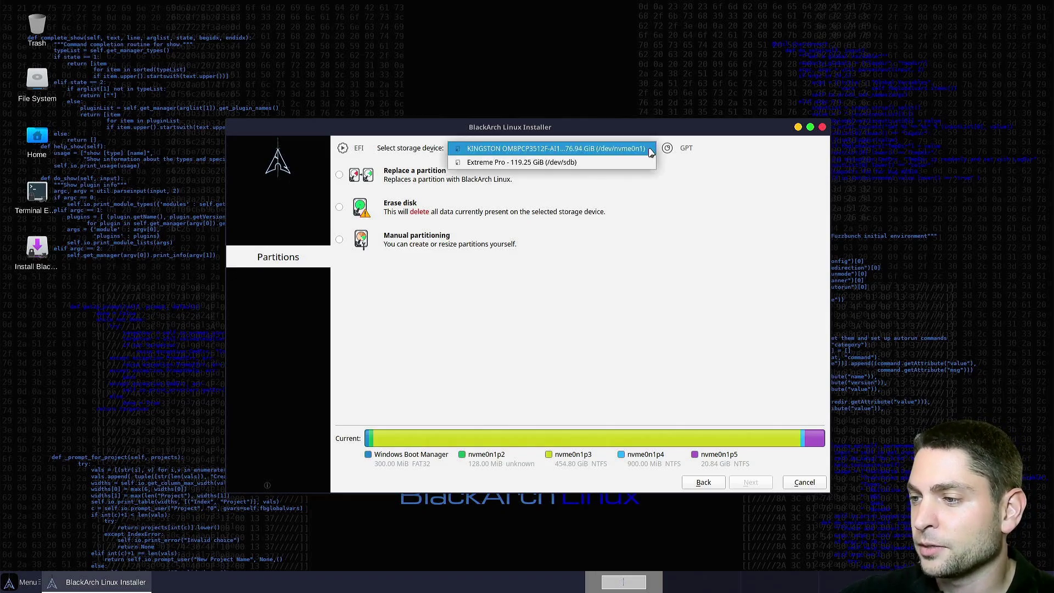
pyautogui.click(595, 163)
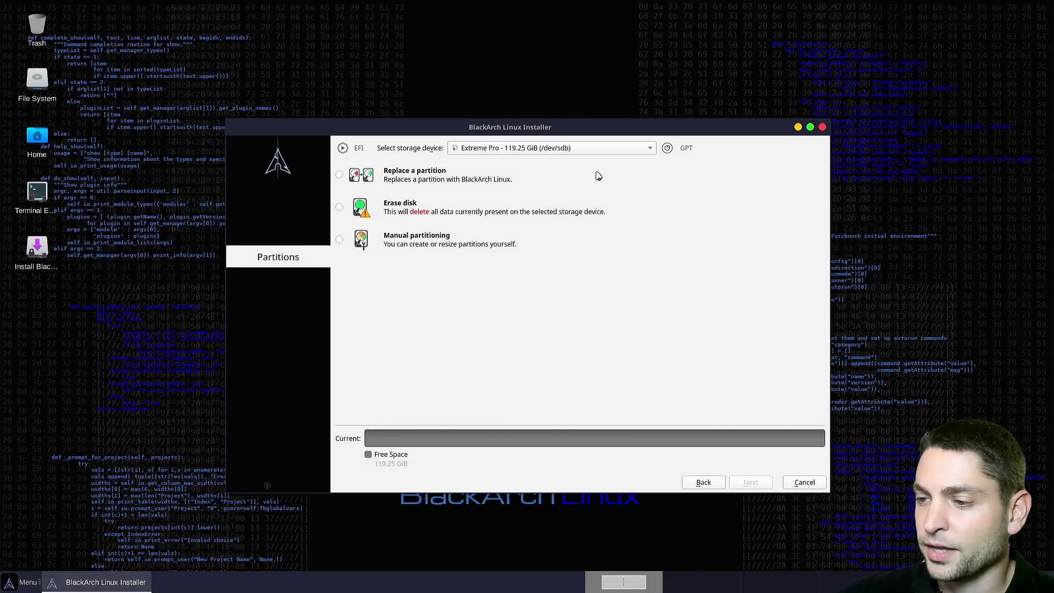
pyautogui.click(340, 240)
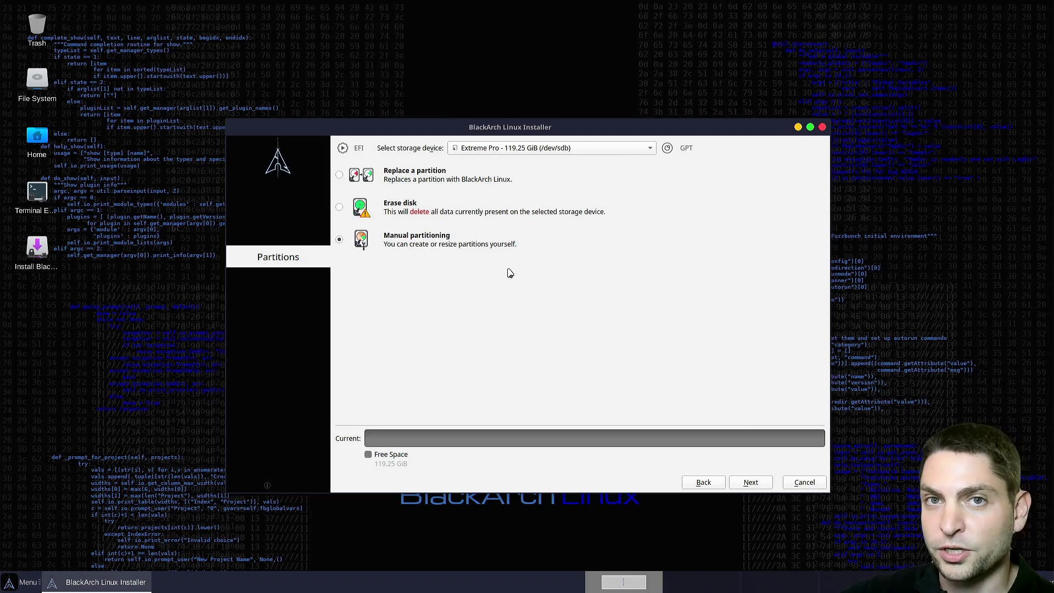
pyautogui.click(751, 482)
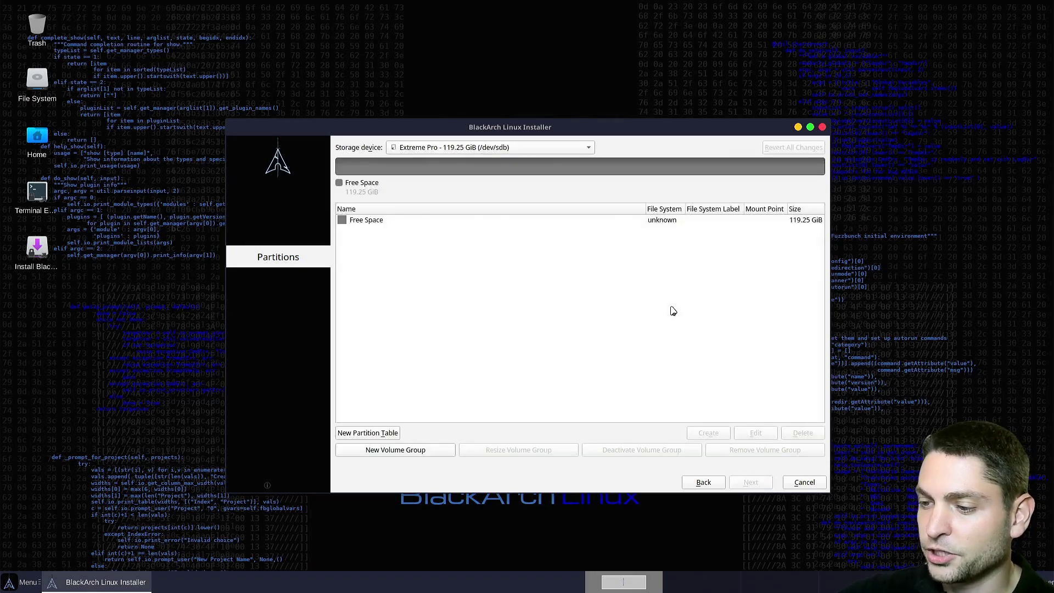
# - Create a GPT partition table on the Extreme Pro drive and begin a partition in its free space
pyautogui.click(383, 434)
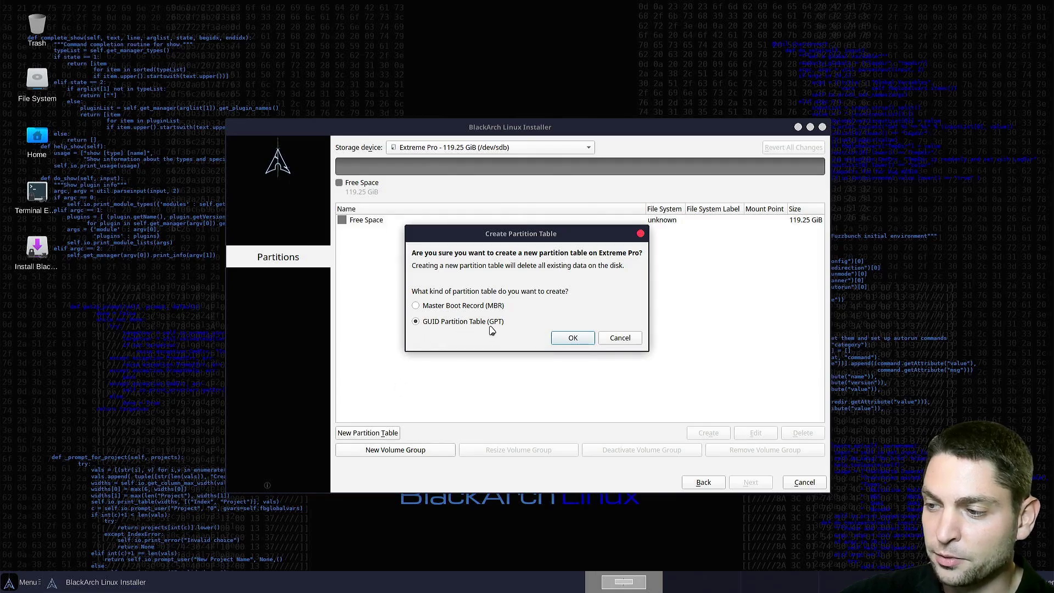
pyautogui.click(573, 339)
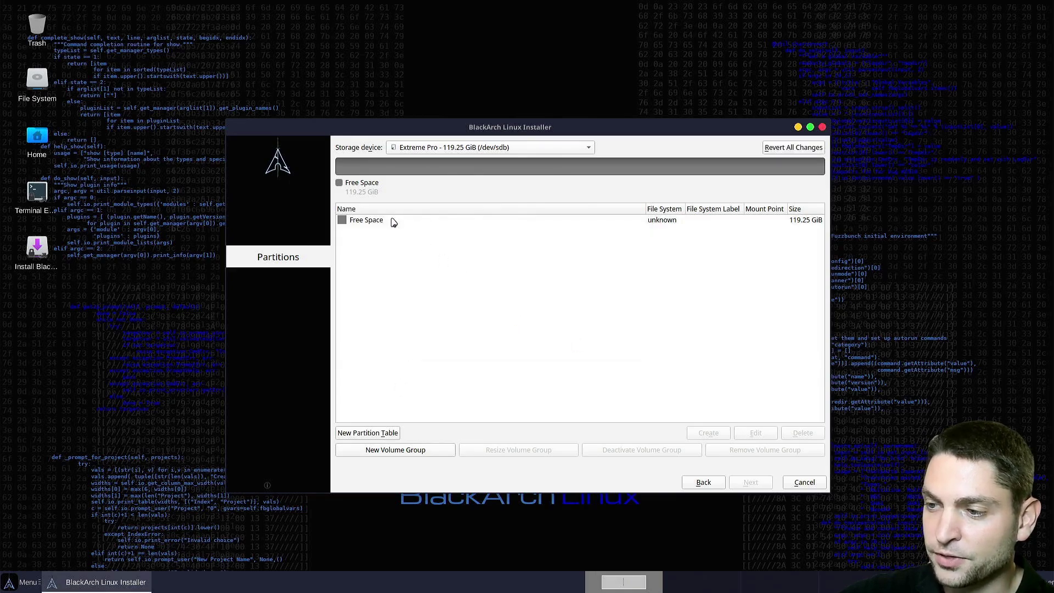
pyautogui.click(392, 221)
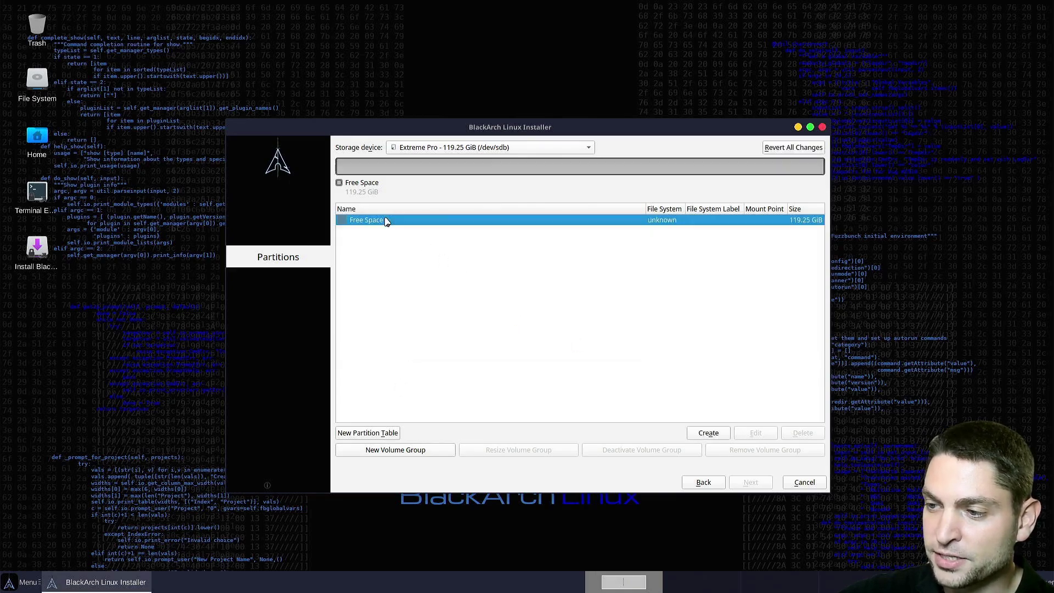
pyautogui.click(708, 434)
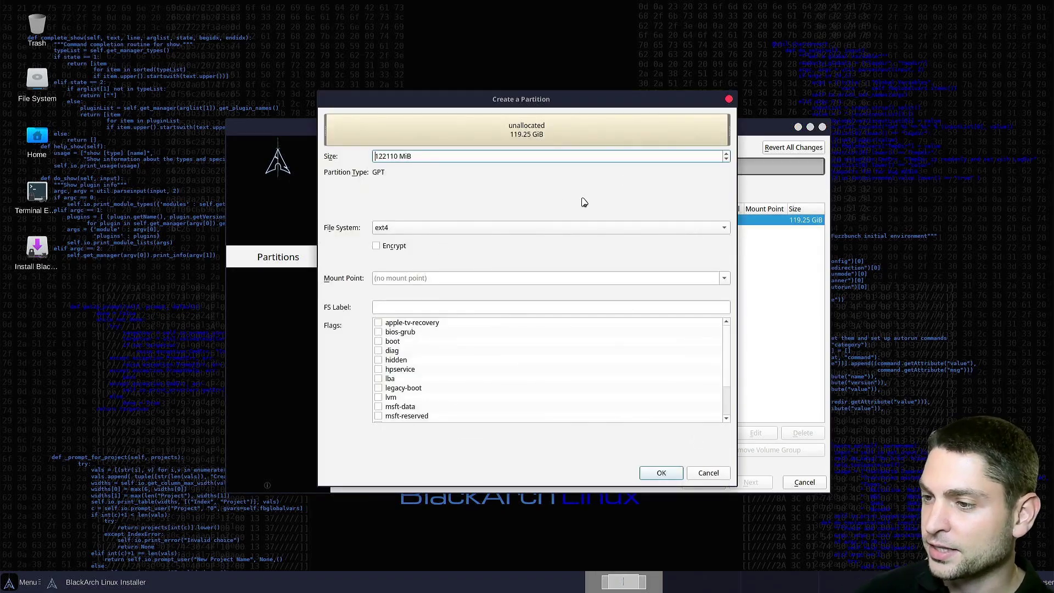
# - Make the new partition 500 MiB FAT32, mounted at /boot/efi, with the boot flag
pyautogui.press('BackSpace')
pyautogui.press('BackSpace')
pyautogui.press('BackSpace')
pyautogui.press('BackSpace')
pyautogui.press('BackSpace')
pyautogui.press('BackSpace')
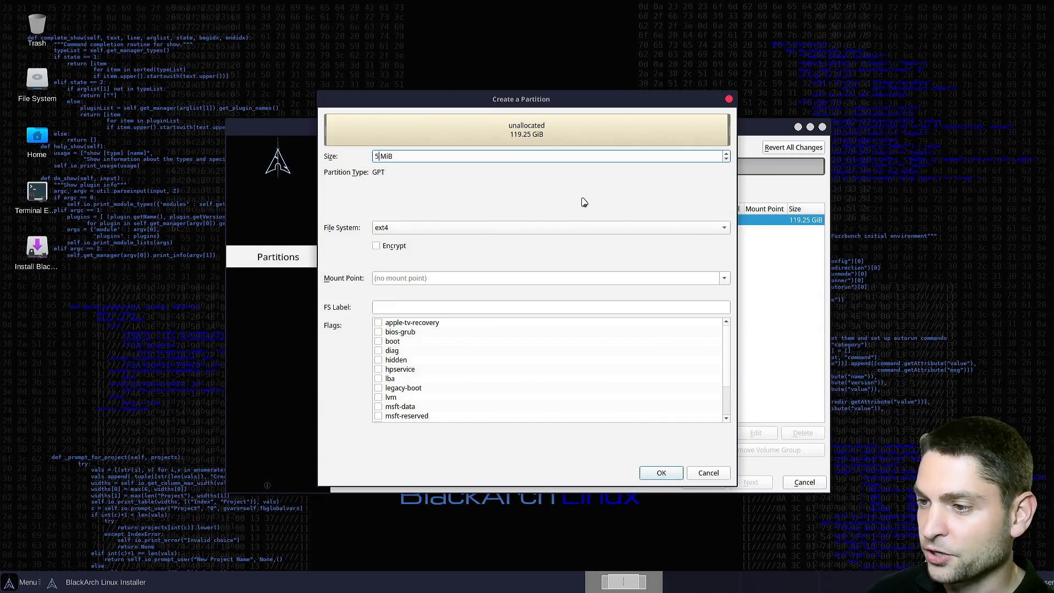
pyautogui.write('00')
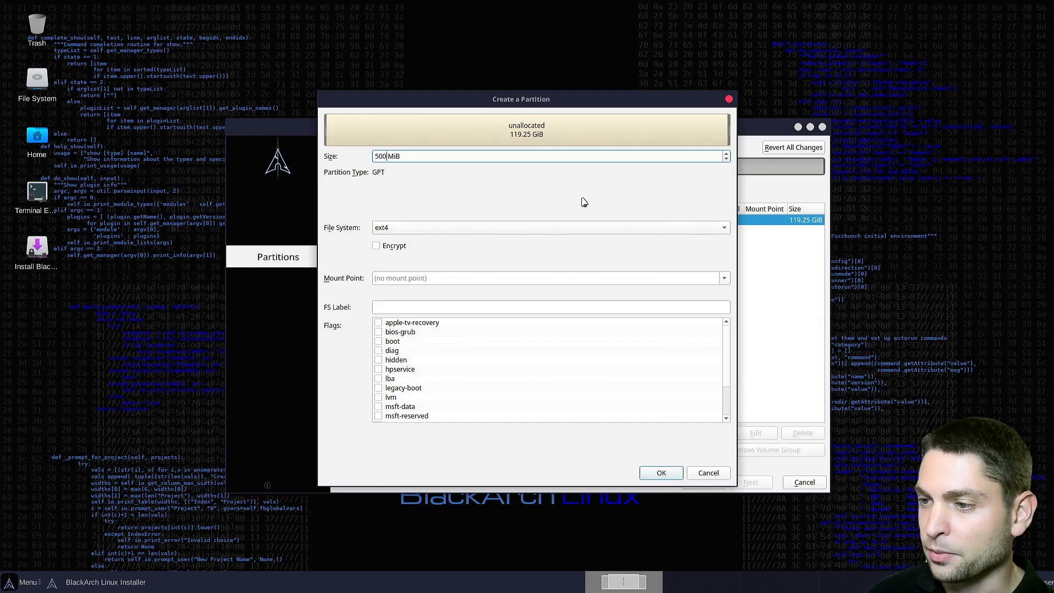
pyautogui.click(433, 232)
pyautogui.click(462, 272)
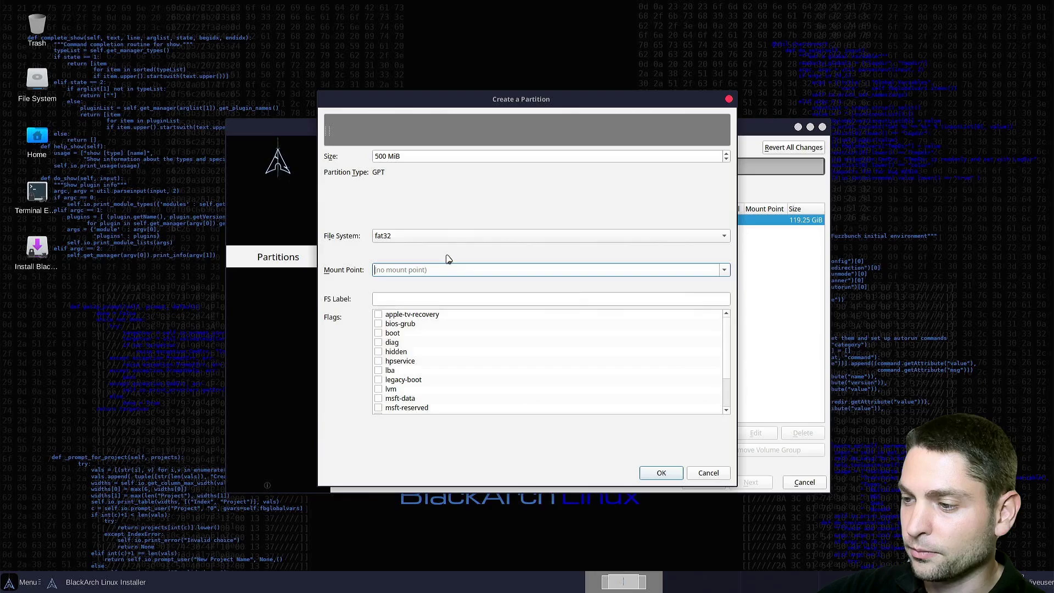
pyautogui.click(725, 270)
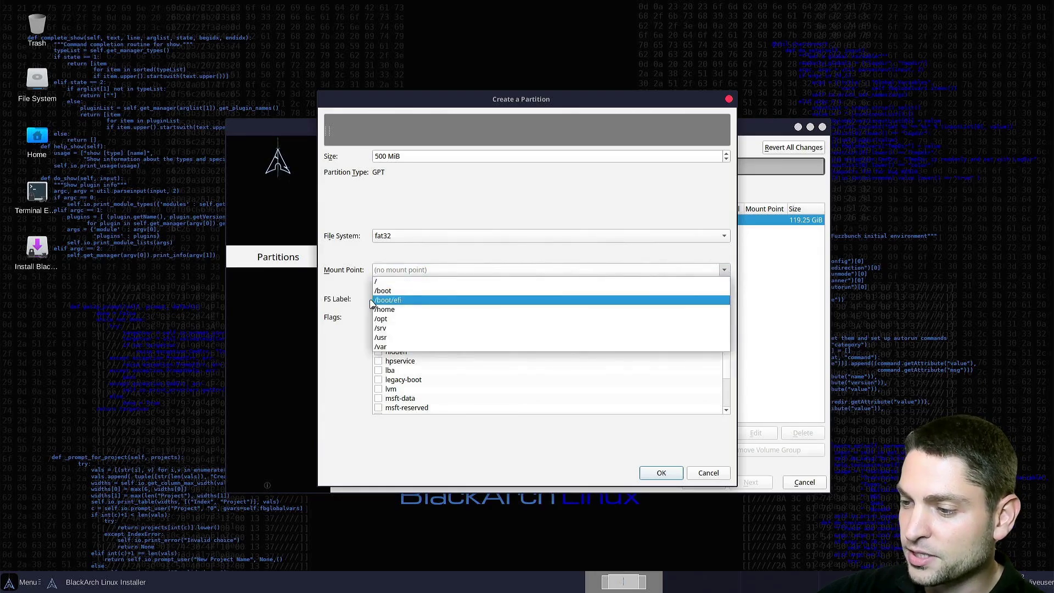
pyautogui.click(468, 300)
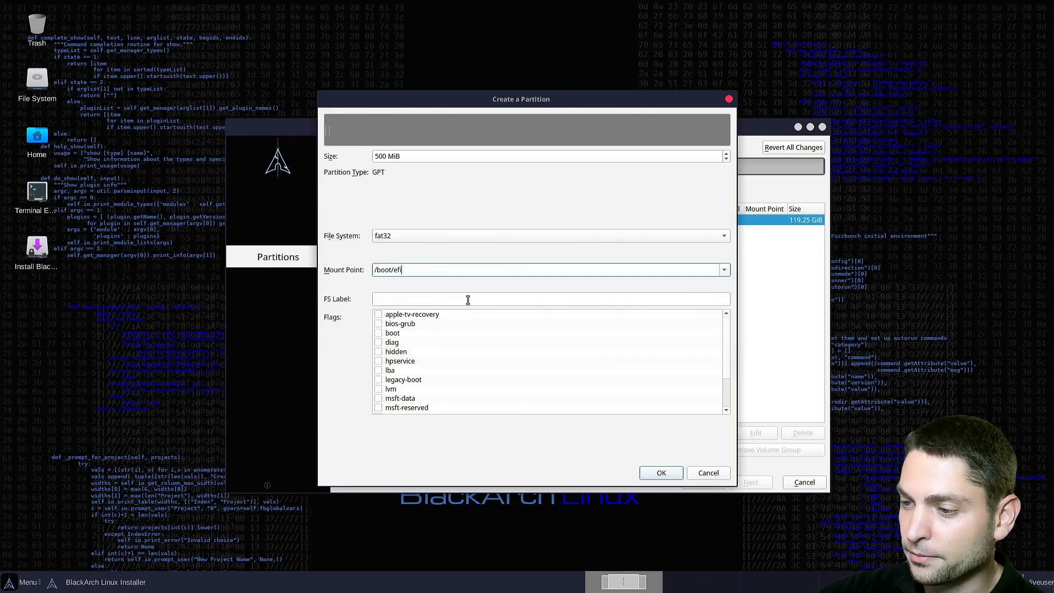
pyautogui.click(381, 334)
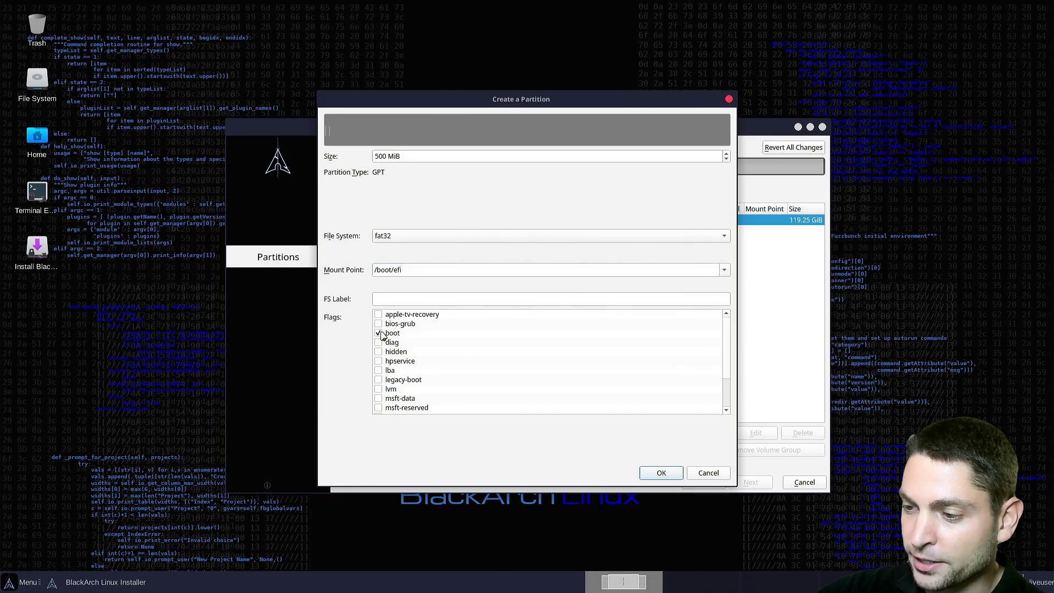
pyautogui.click(680, 477)
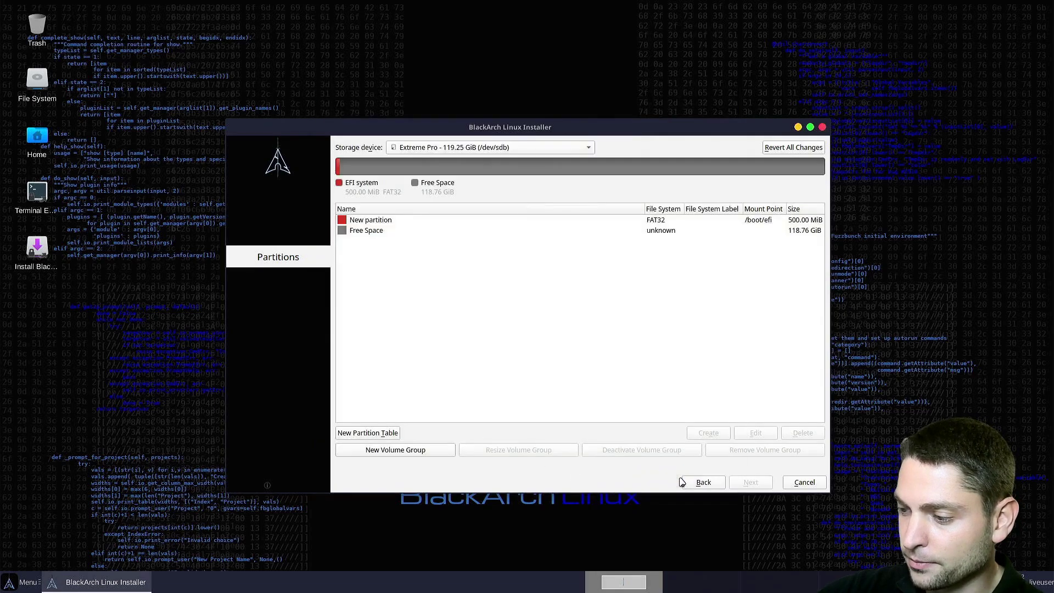
# - Create an unencrypted 118.76 GiB ext4 partition from the remaining space, mounted at / with the root flag
pyautogui.click(376, 234)
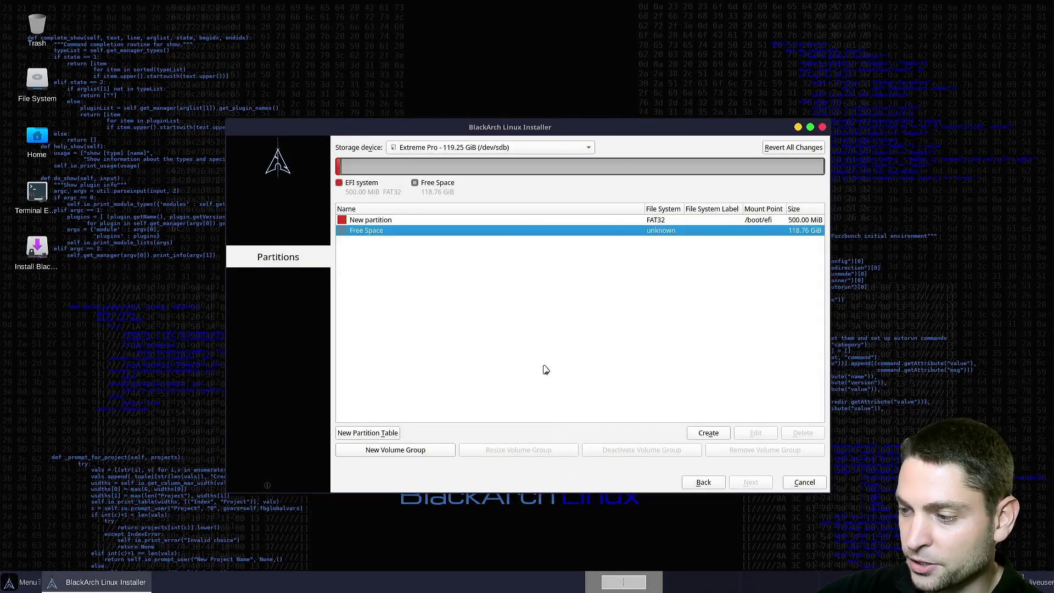
pyautogui.click(703, 435)
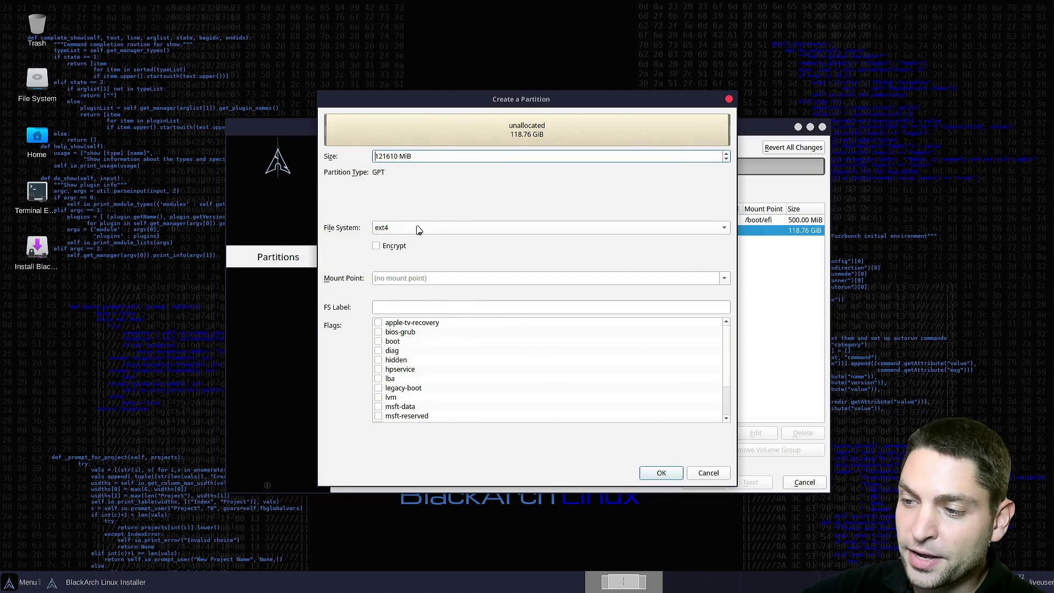
pyautogui.click(382, 247)
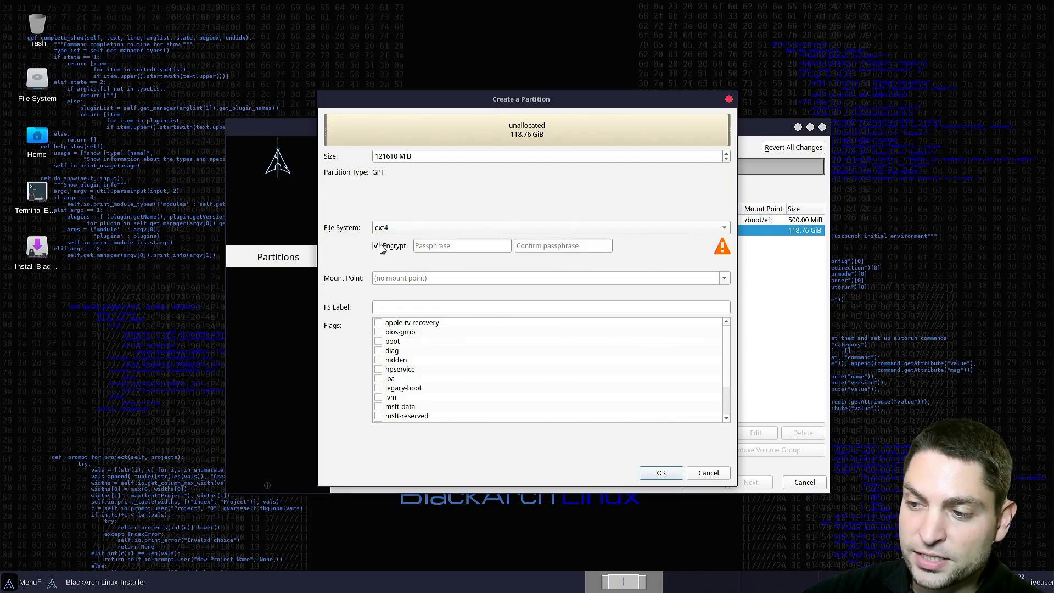
pyautogui.click(377, 246)
pyautogui.press('Tab')
pyautogui.click(725, 278)
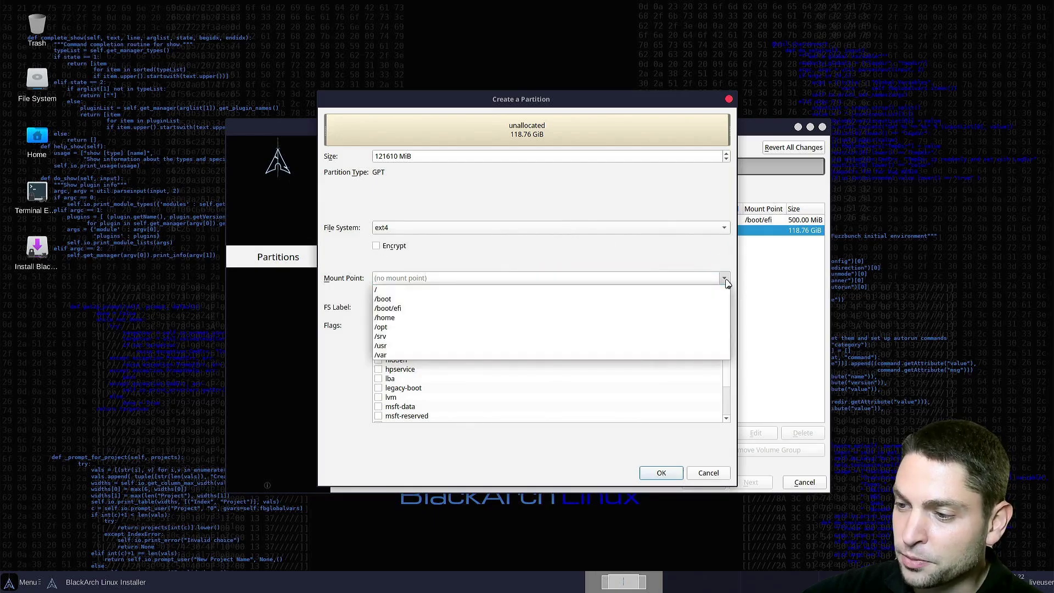
pyautogui.click(416, 290)
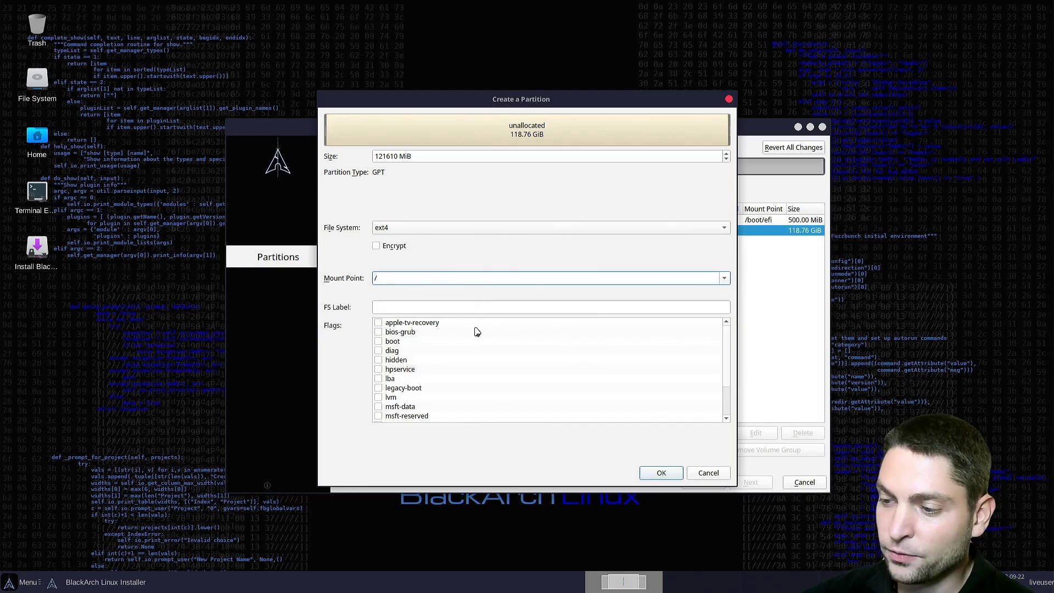
pyautogui.scroll(-3, 467, 334)
pyautogui.click(378, 407)
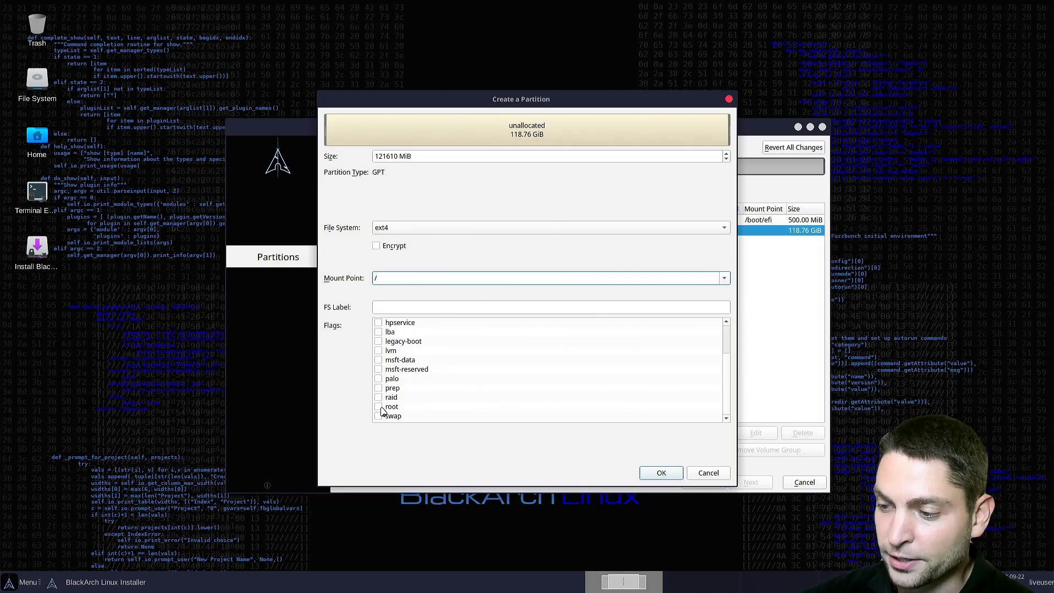
pyautogui.click(662, 473)
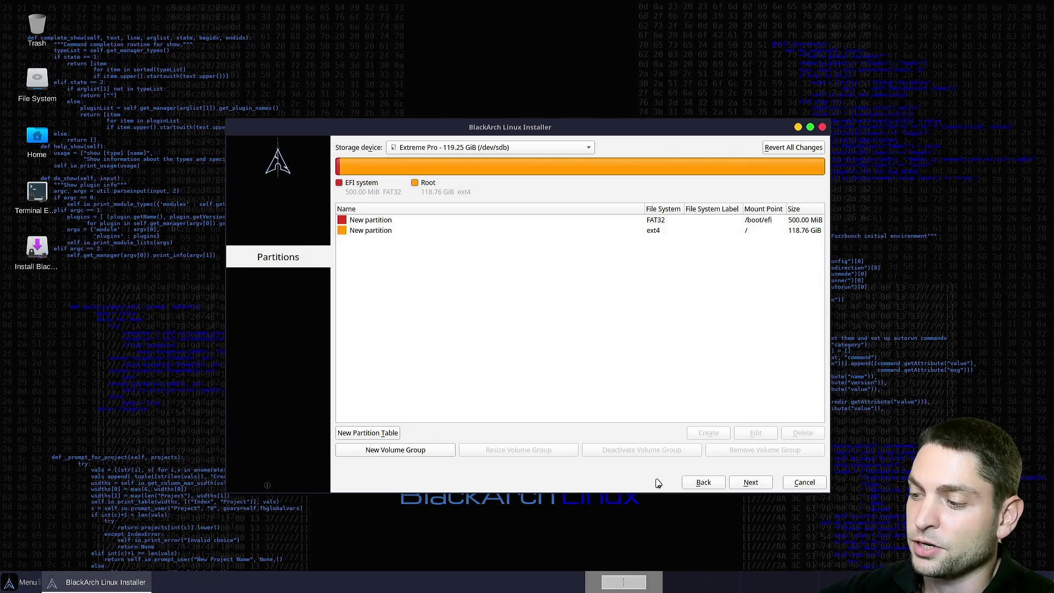
# - Enter computer name ADA, the user's name, and a confirmed password reused for the administrator account
pyautogui.click(765, 489)
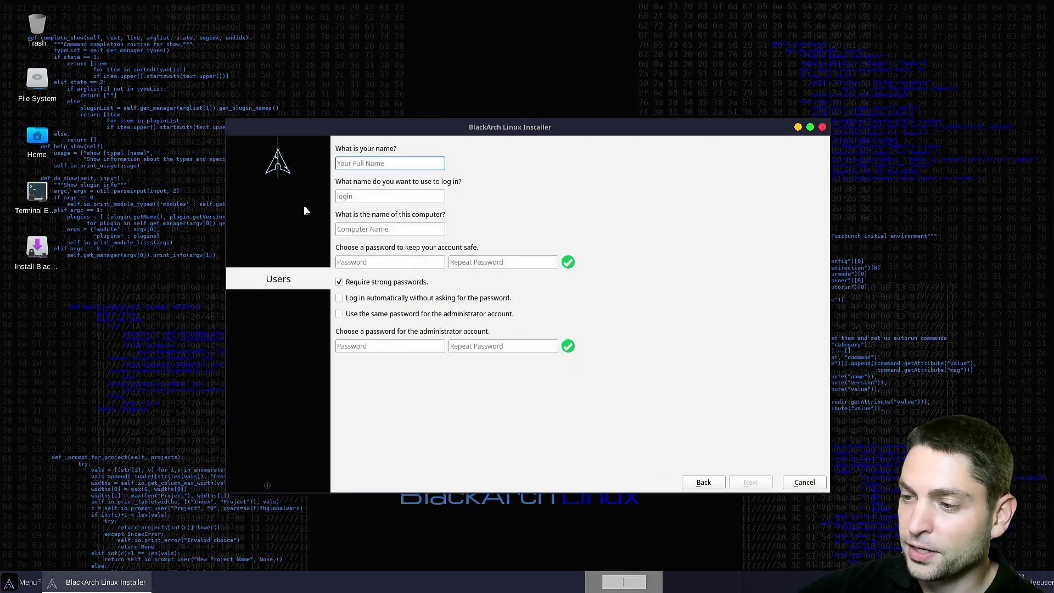
pyautogui.click(337, 228)
pyautogui.write('ADA')
pyautogui.click(393, 165)
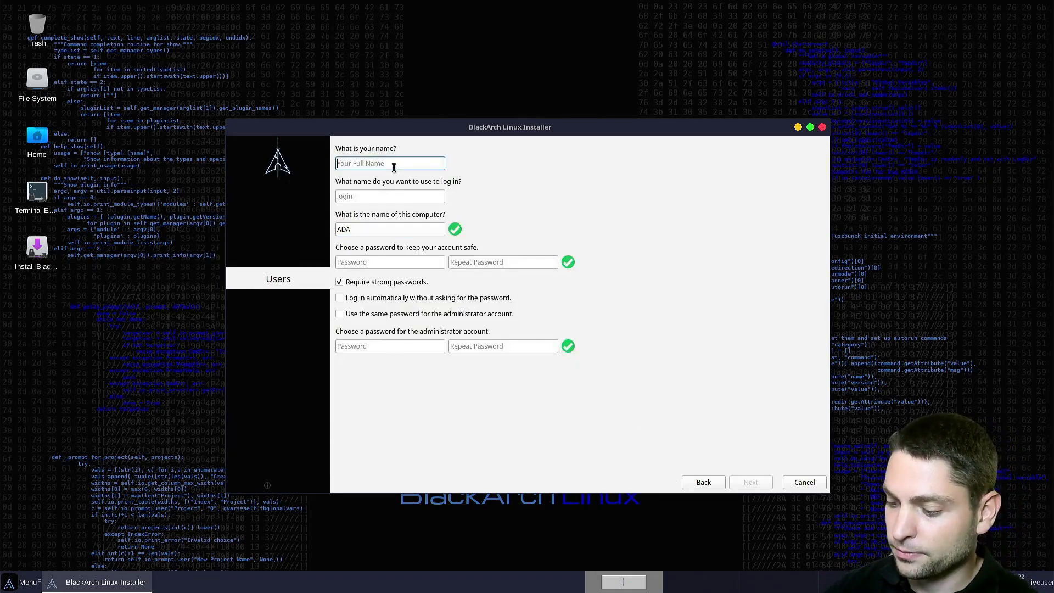
pyautogui.write('agiledevart')
pyautogui.press('Tab')
pyautogui.write('•••••')
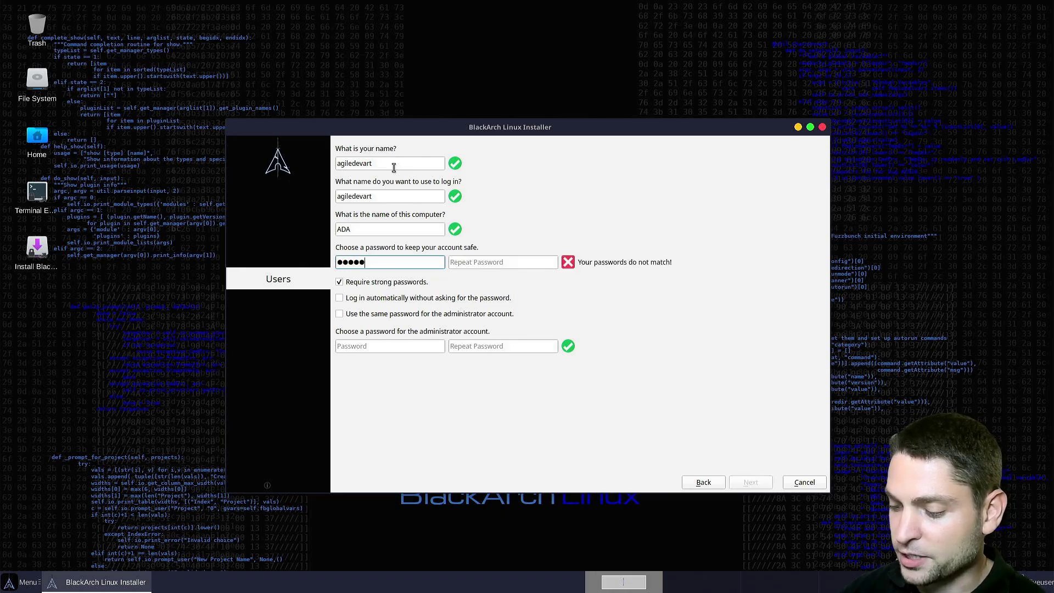
pyautogui.press('Tab')
pyautogui.write('•••••')
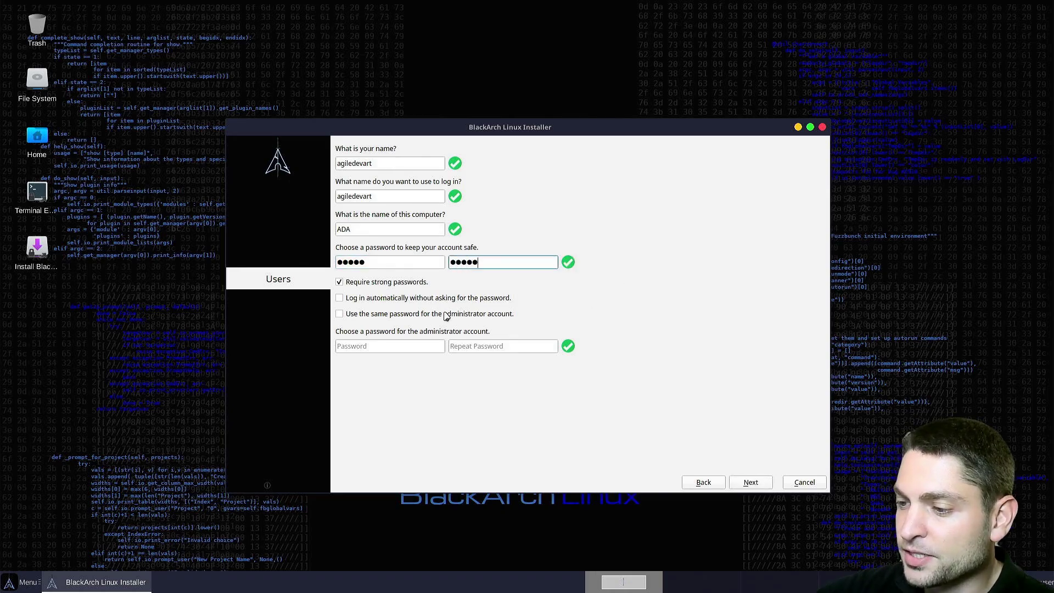
pyautogui.click(340, 314)
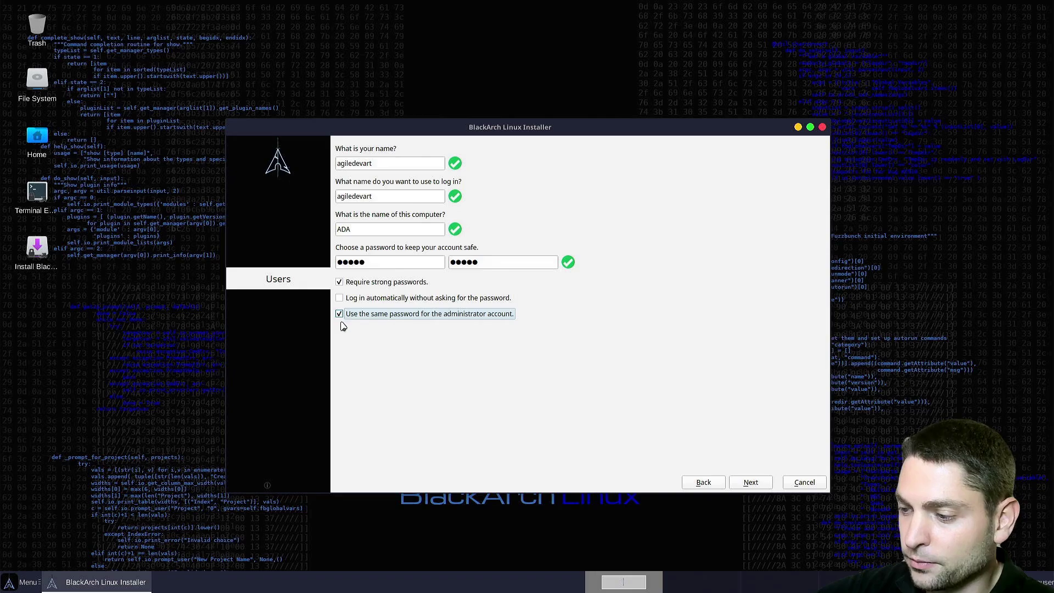
# - Review the summary, install BlackArch onto the Extreme Pro drive, and finish with Restart now checked
pyautogui.click(752, 484)
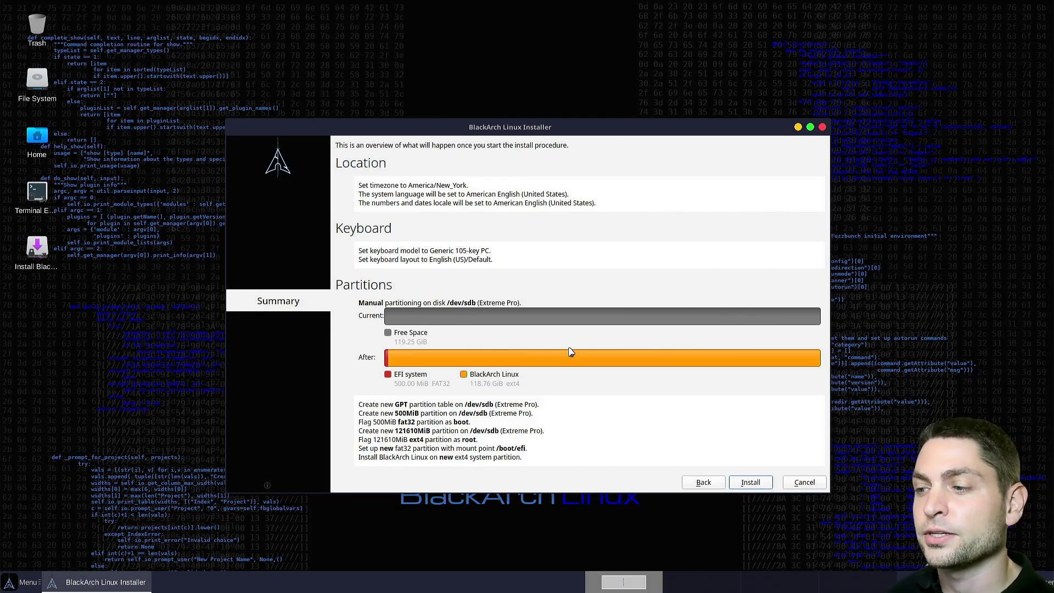
pyautogui.click(750, 482)
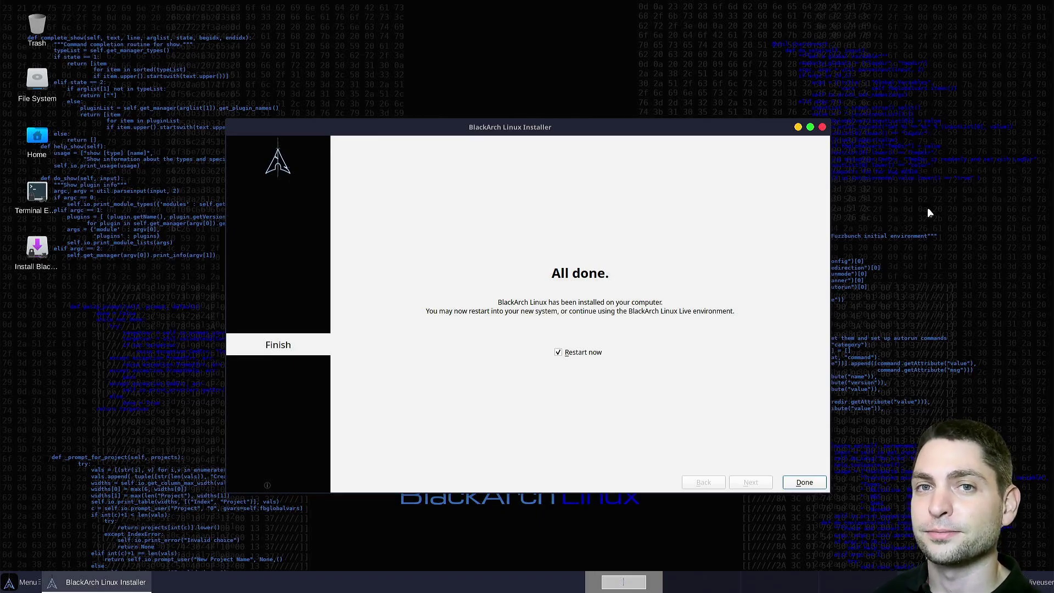
pyautogui.click(805, 482)
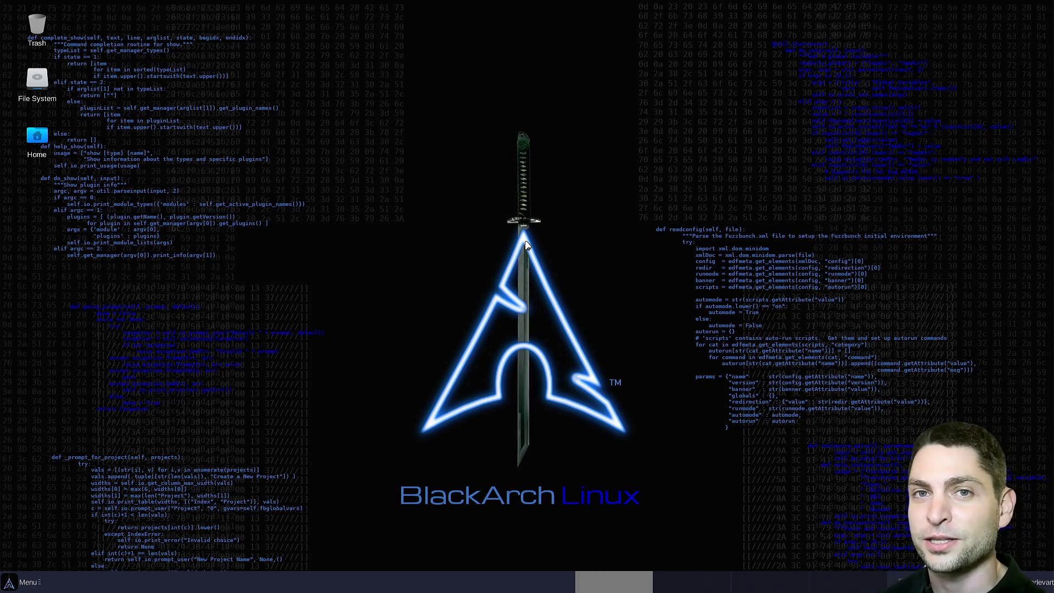
# - Launch Terminal Emulator from the applications menu and sync the package databases with sudo pacman -Sy
pyautogui.click(18, 586)
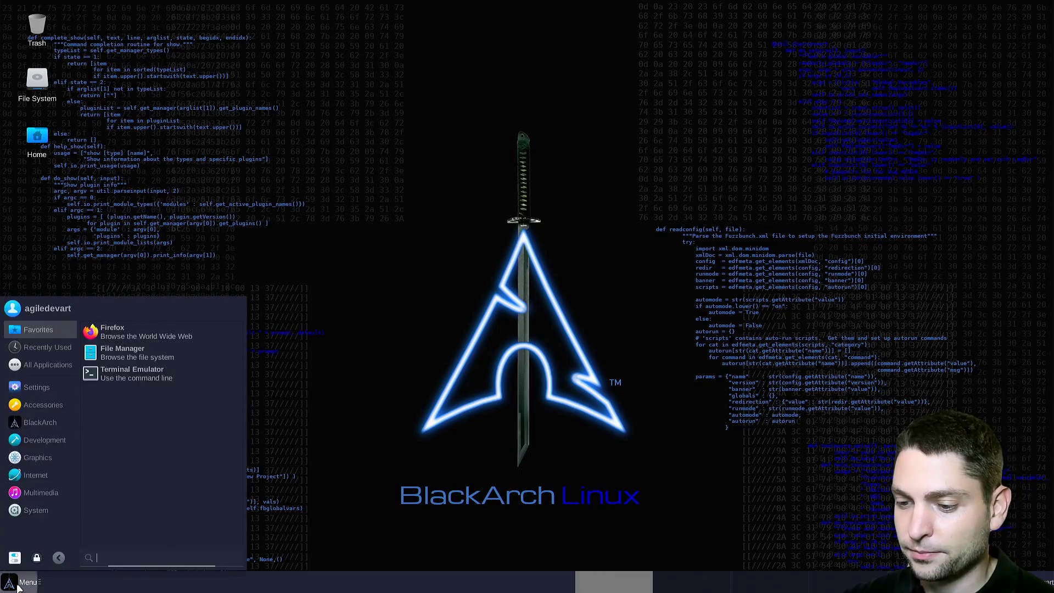
pyautogui.click(135, 378)
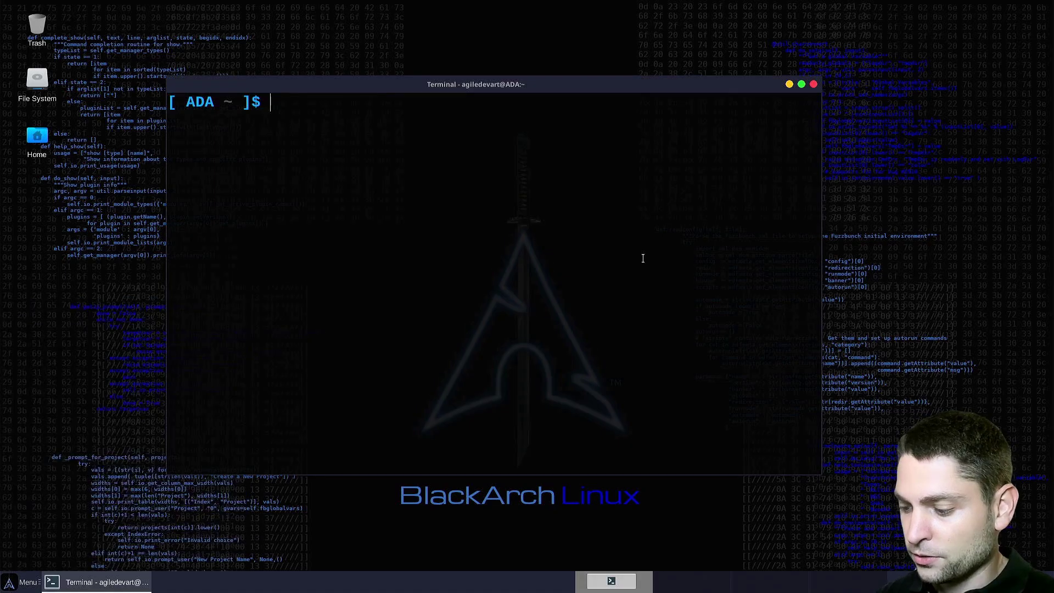
pyautogui.write('sudo pacman -')
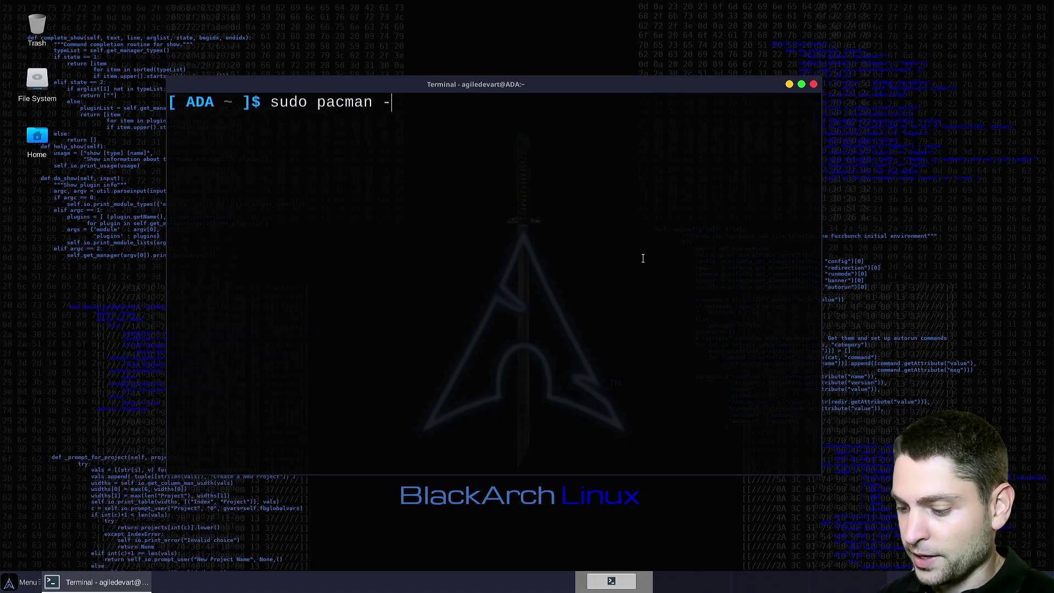
pyautogui.write('Sy')
pyautogui.press('Return')
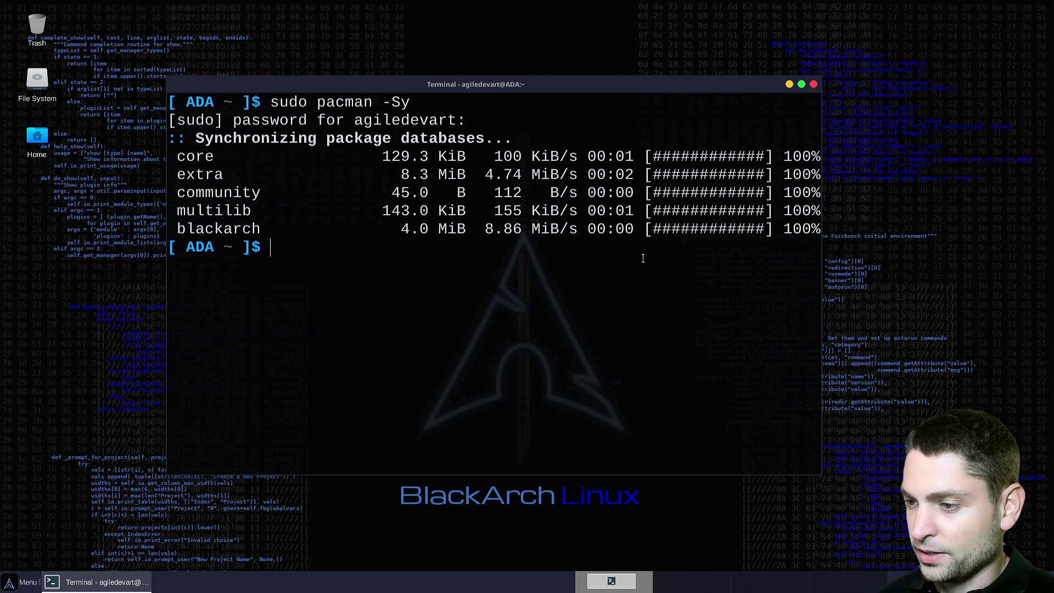
# - Install neofetch with sudo pacman -S neofetch, confirming with y, then run neofetch
pyautogui.press('Up')
pyautogui.press('BackSpace')
pyautogui.write('neofetch')
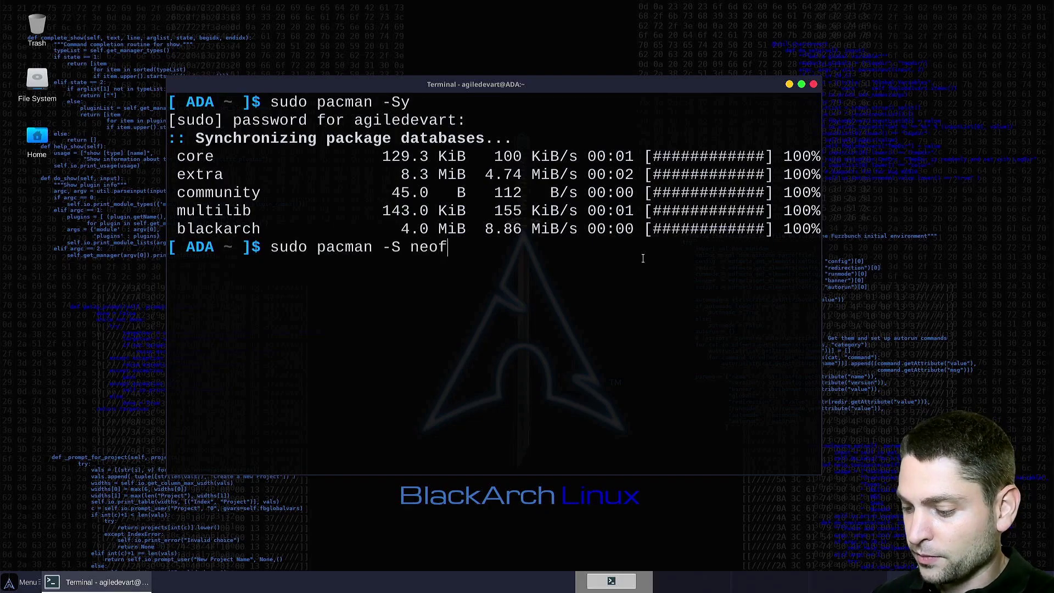
pyautogui.press('Return')
pyautogui.write('y')
pyautogui.press('Return')
pyautogui.write('neofetch')
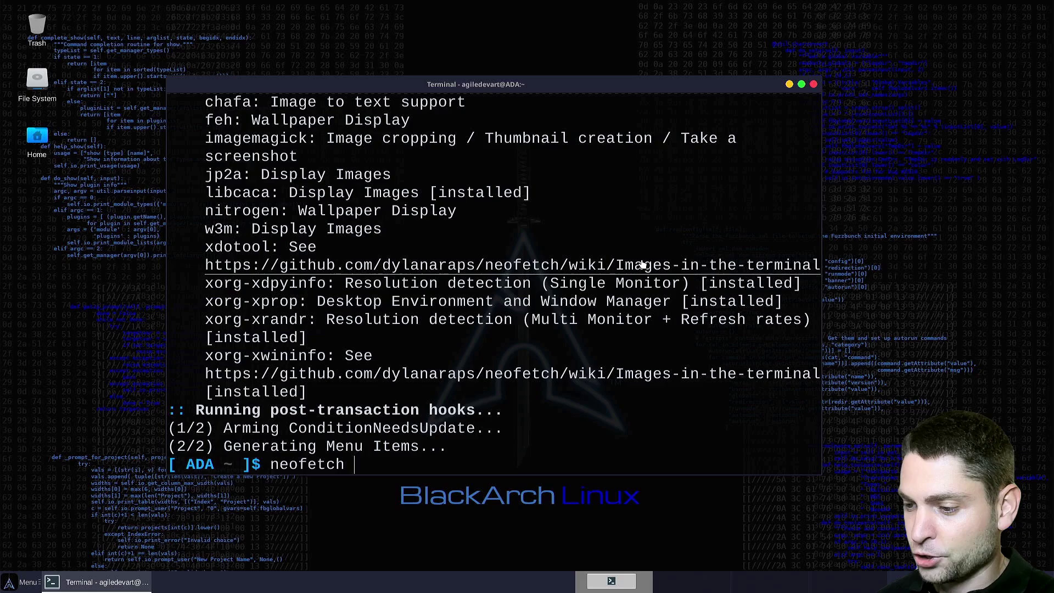
pyautogui.press('Return')
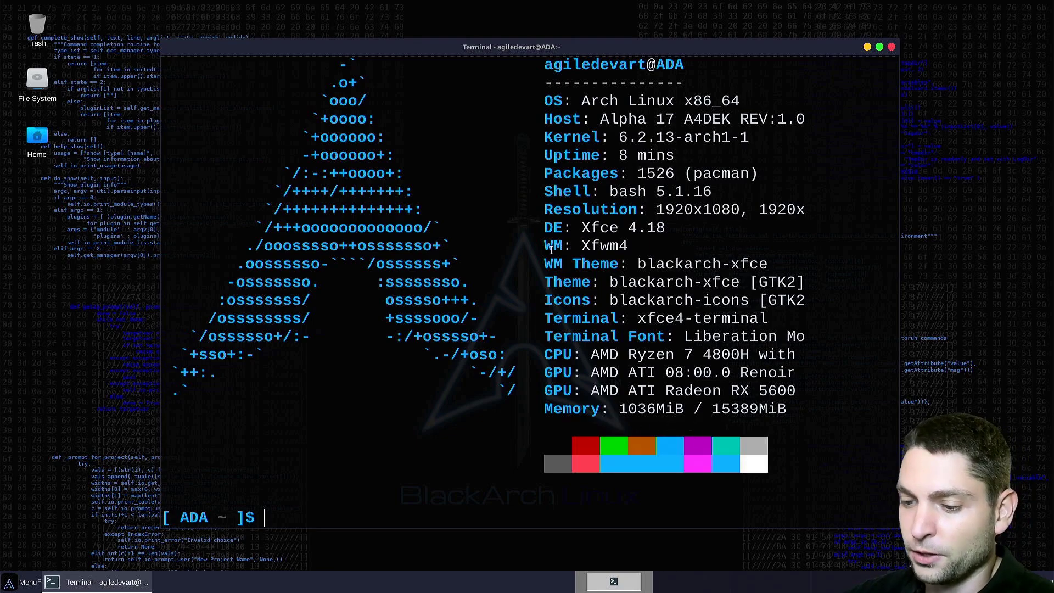
# - Open the BlackArch category in the Whisker Menu and expand the Cracker and another tool folder
pyautogui.click(27, 581)
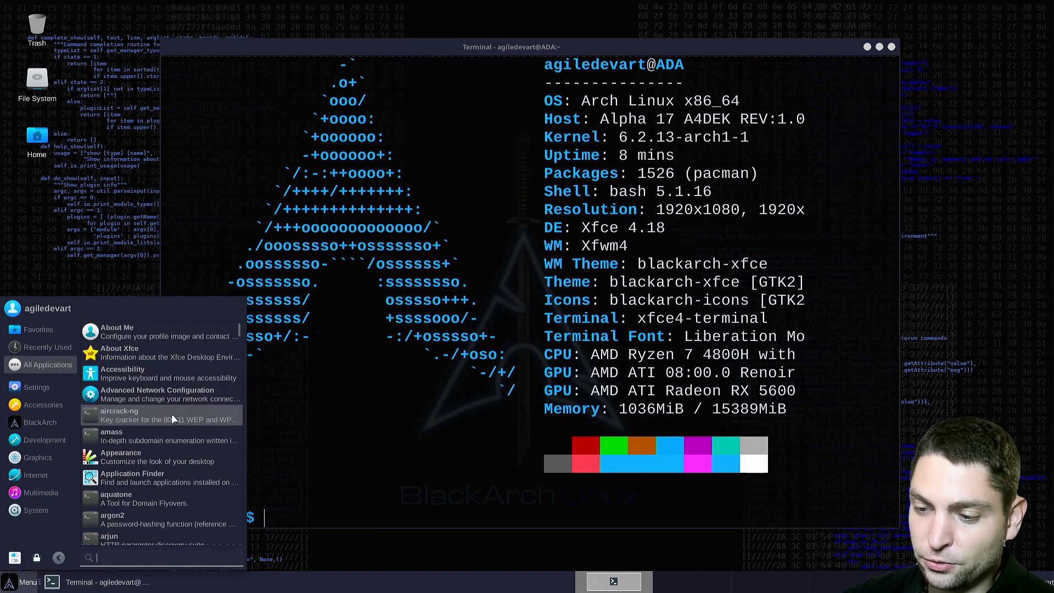
pyautogui.scroll(-10, 210, 418)
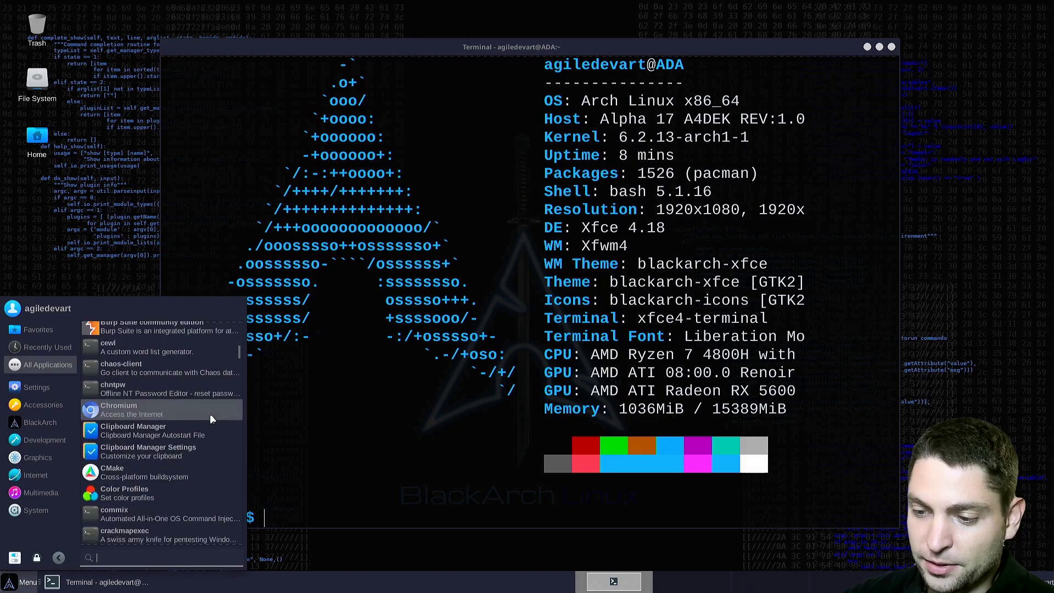
pyautogui.scroll(-20, 210, 414)
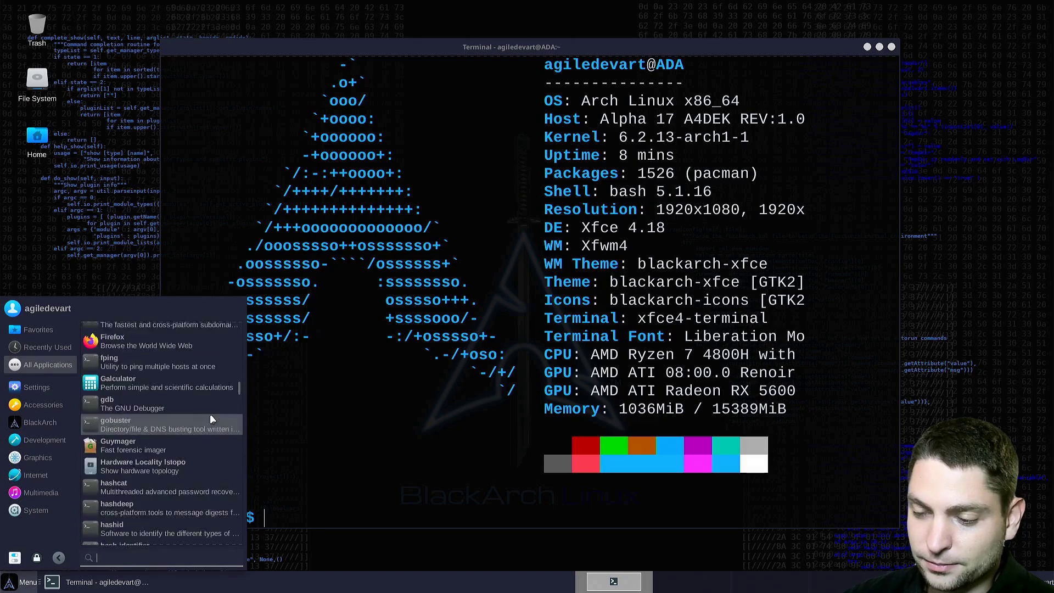
pyautogui.click(46, 423)
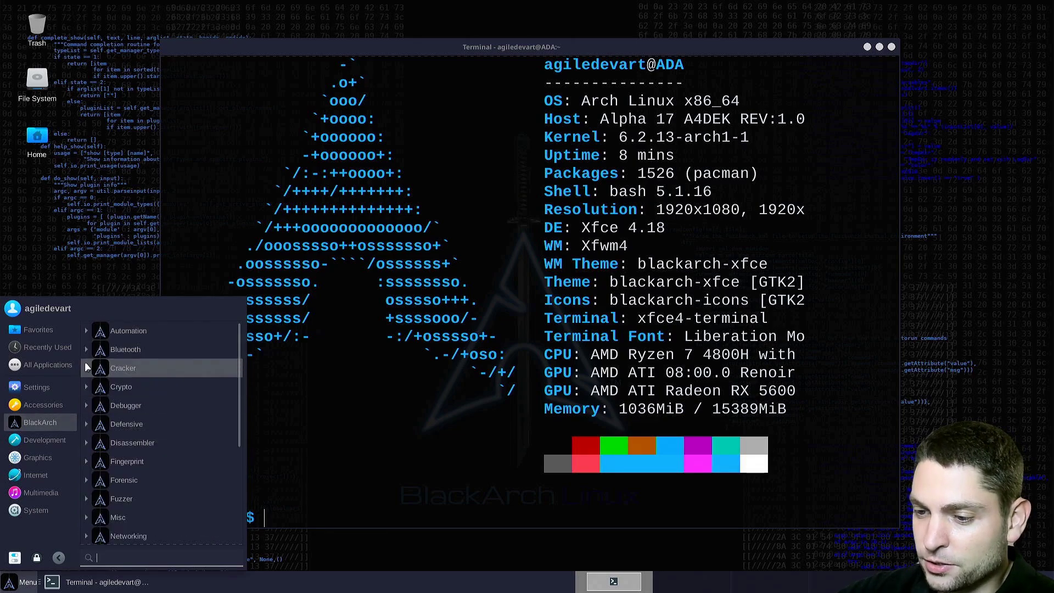
pyautogui.click(87, 368)
pyautogui.scroll(-5, 213, 373)
pyautogui.click(213, 374)
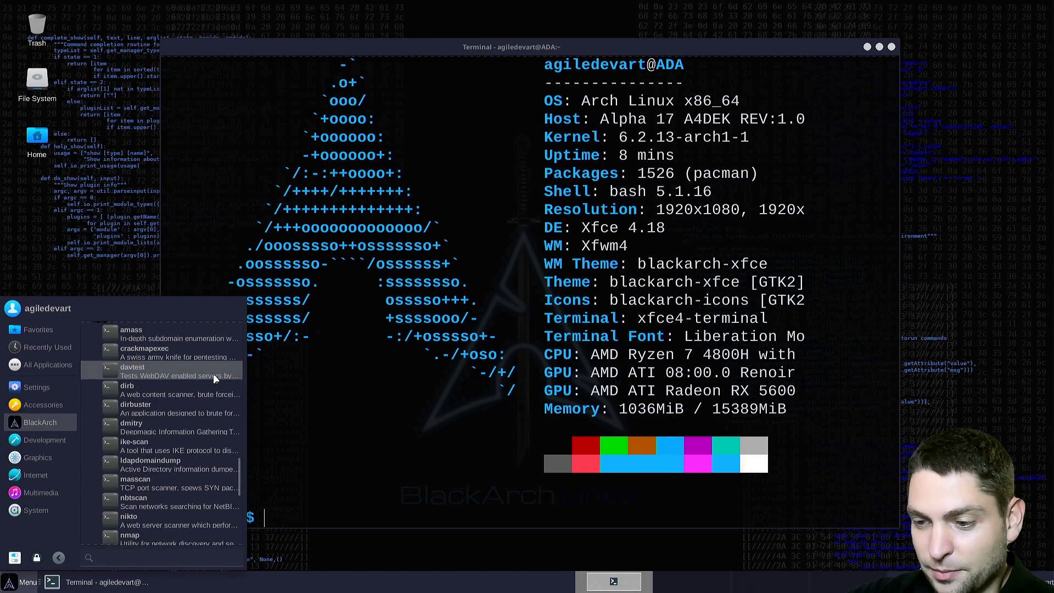
pyautogui.scroll(-3, 213, 373)
pyautogui.scroll(-2, 213, 374)
pyautogui.scroll(3, 213, 373)
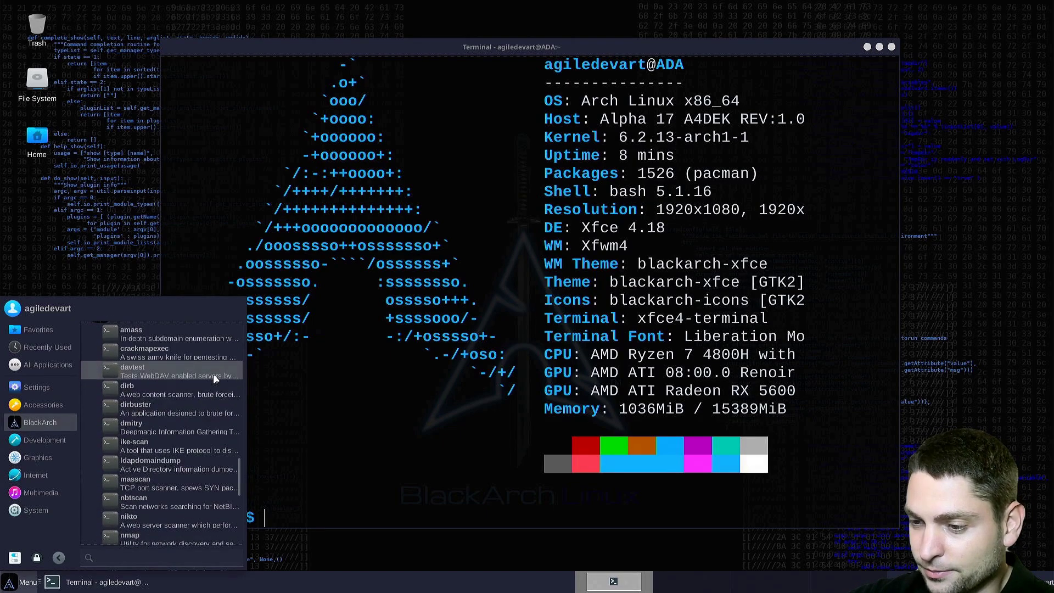